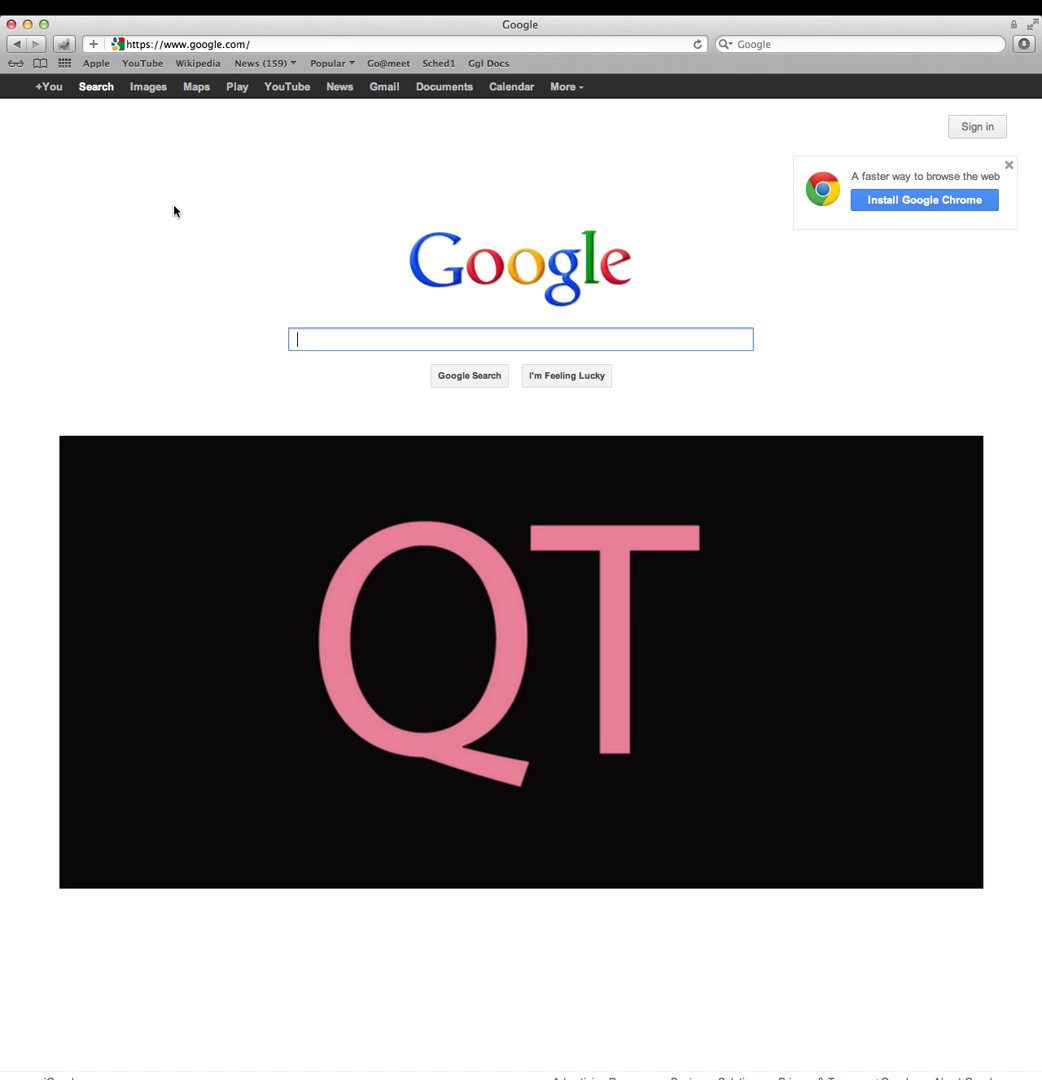
{"action": "left_click", "coordinate": [216, 43]}
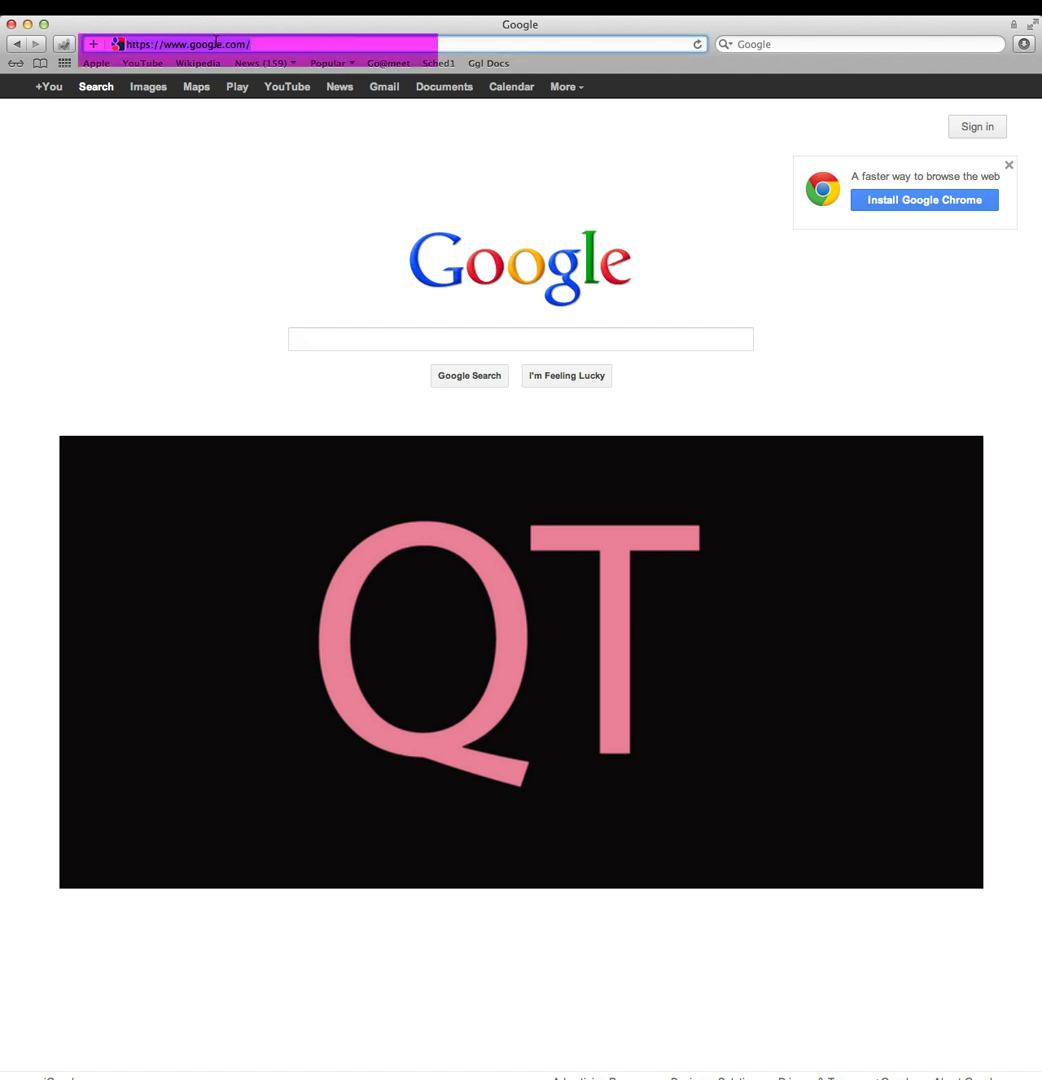
{"action": "type", "text": "www.google.com"}
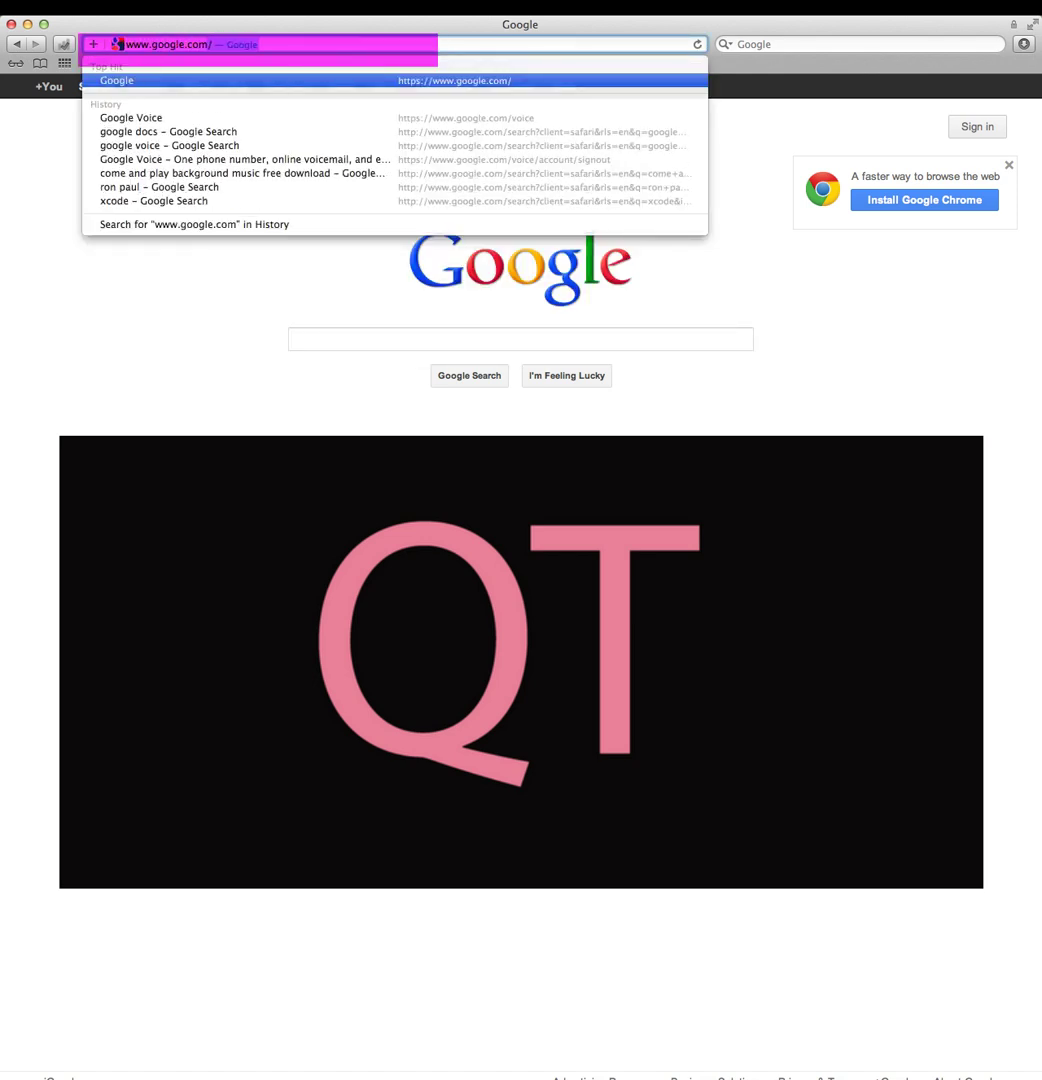
{"action": "key", "text": "Return"}
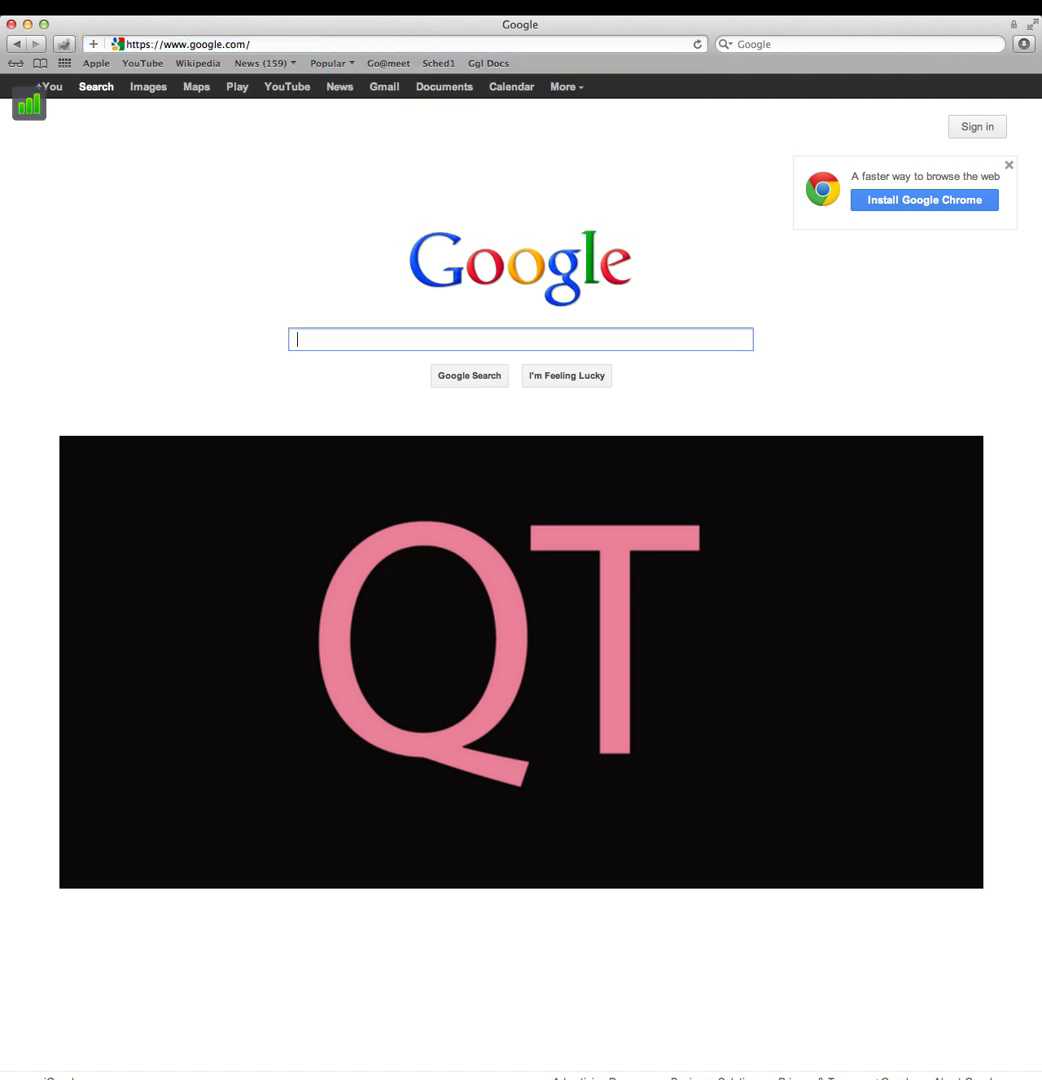
{"action": "left_click", "coordinate": [1011, 137]}
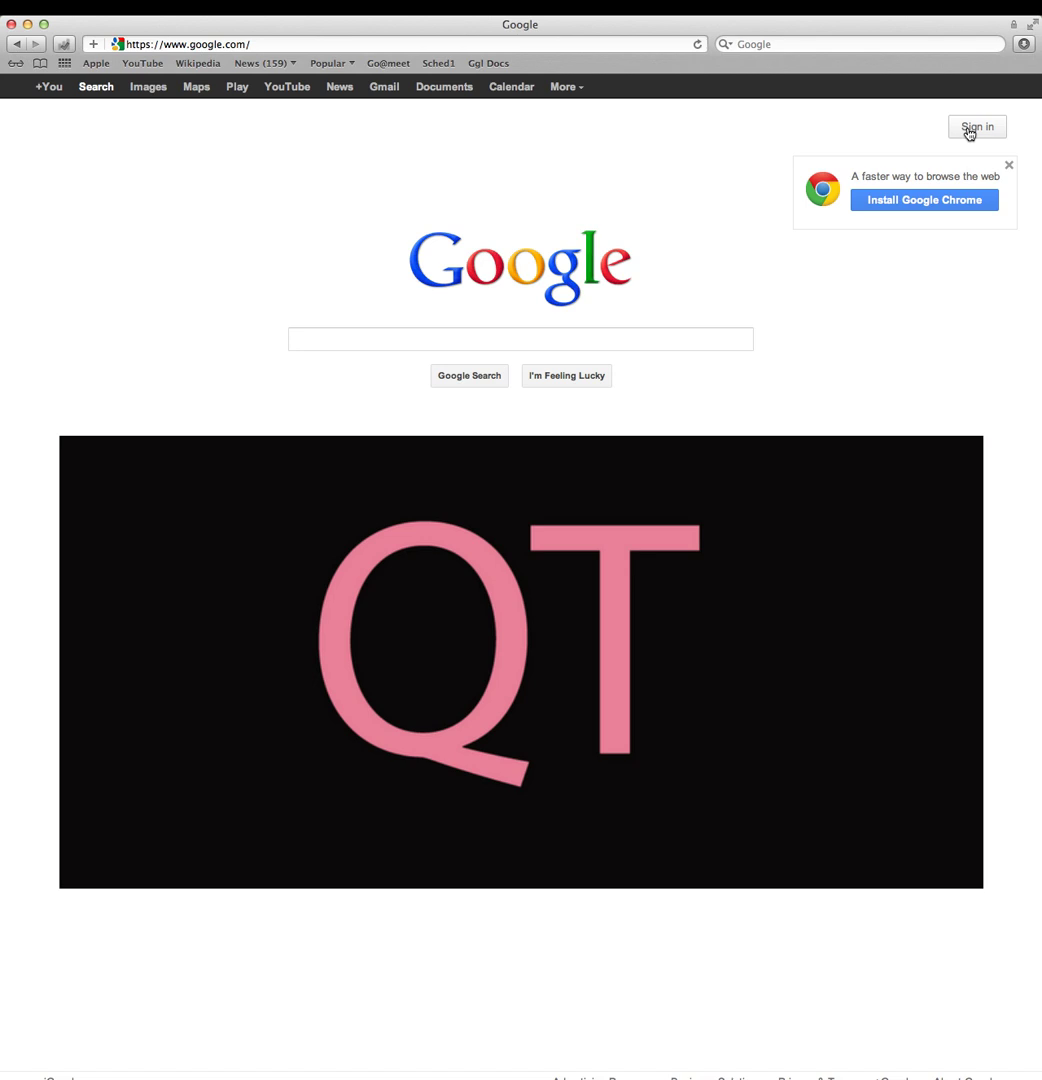
{"action": "left_click", "coordinate": [969, 130]}
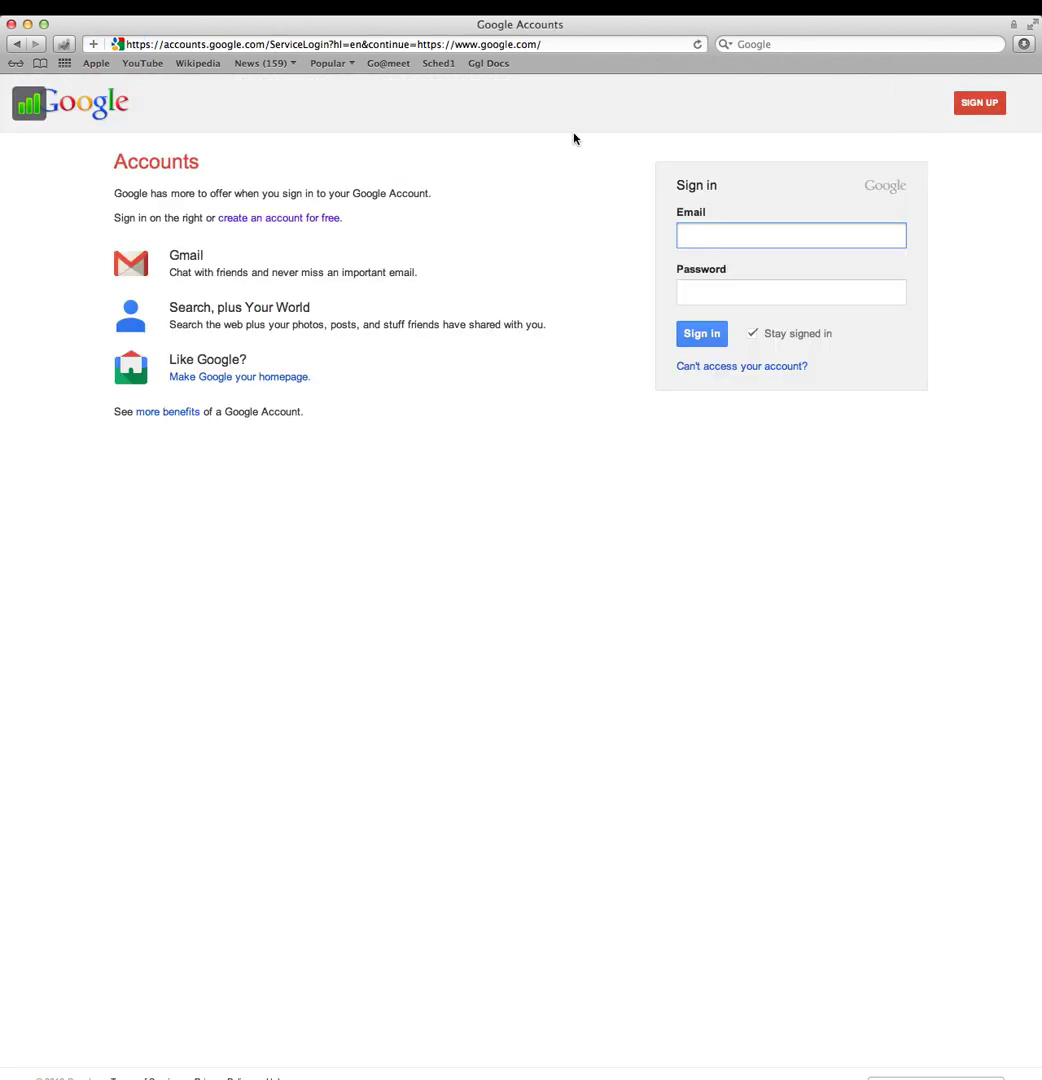
Step: Open the Create a new Google Account form and start on the first name field
{"action": "left_click", "coordinate": [996, 104]}
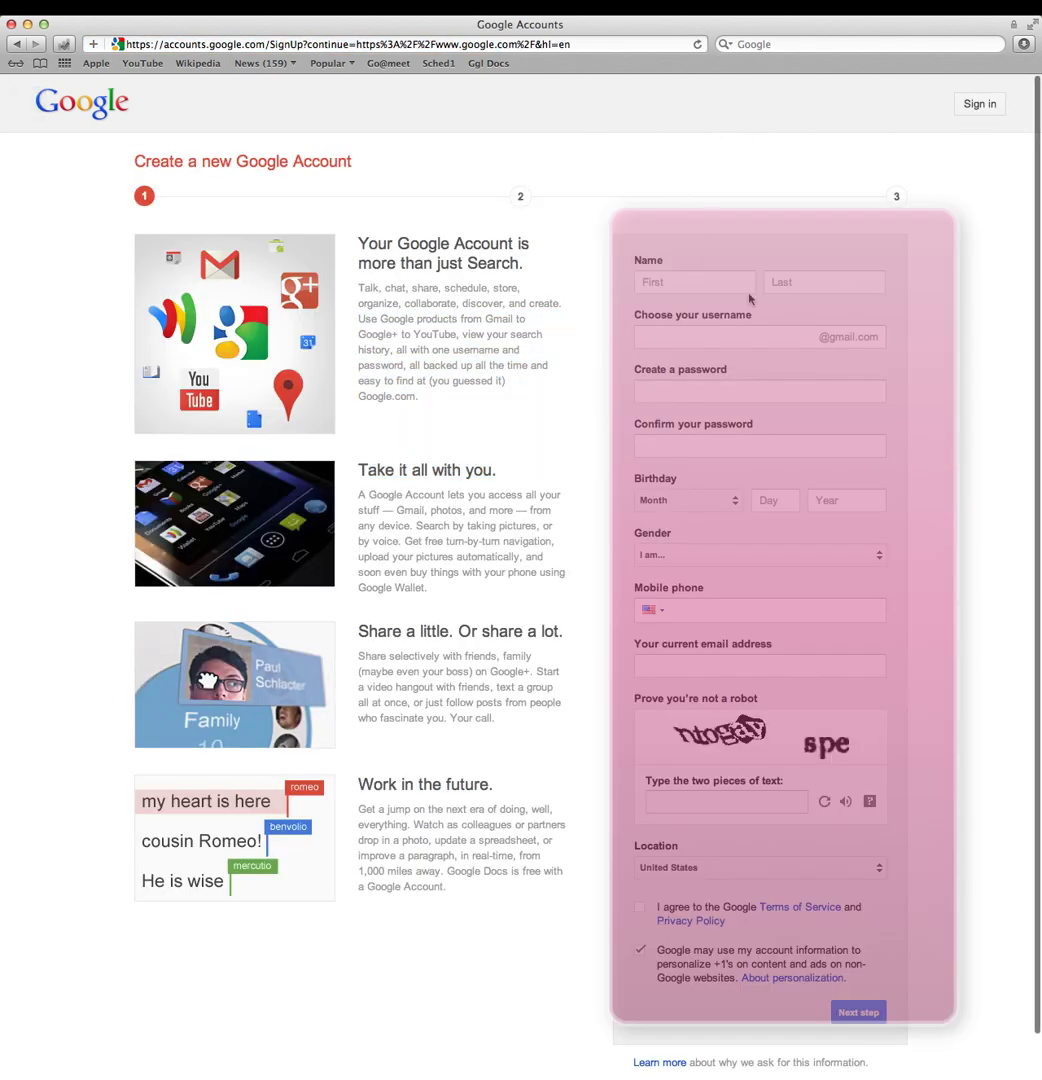
{"action": "left_click", "coordinate": [690, 284]}
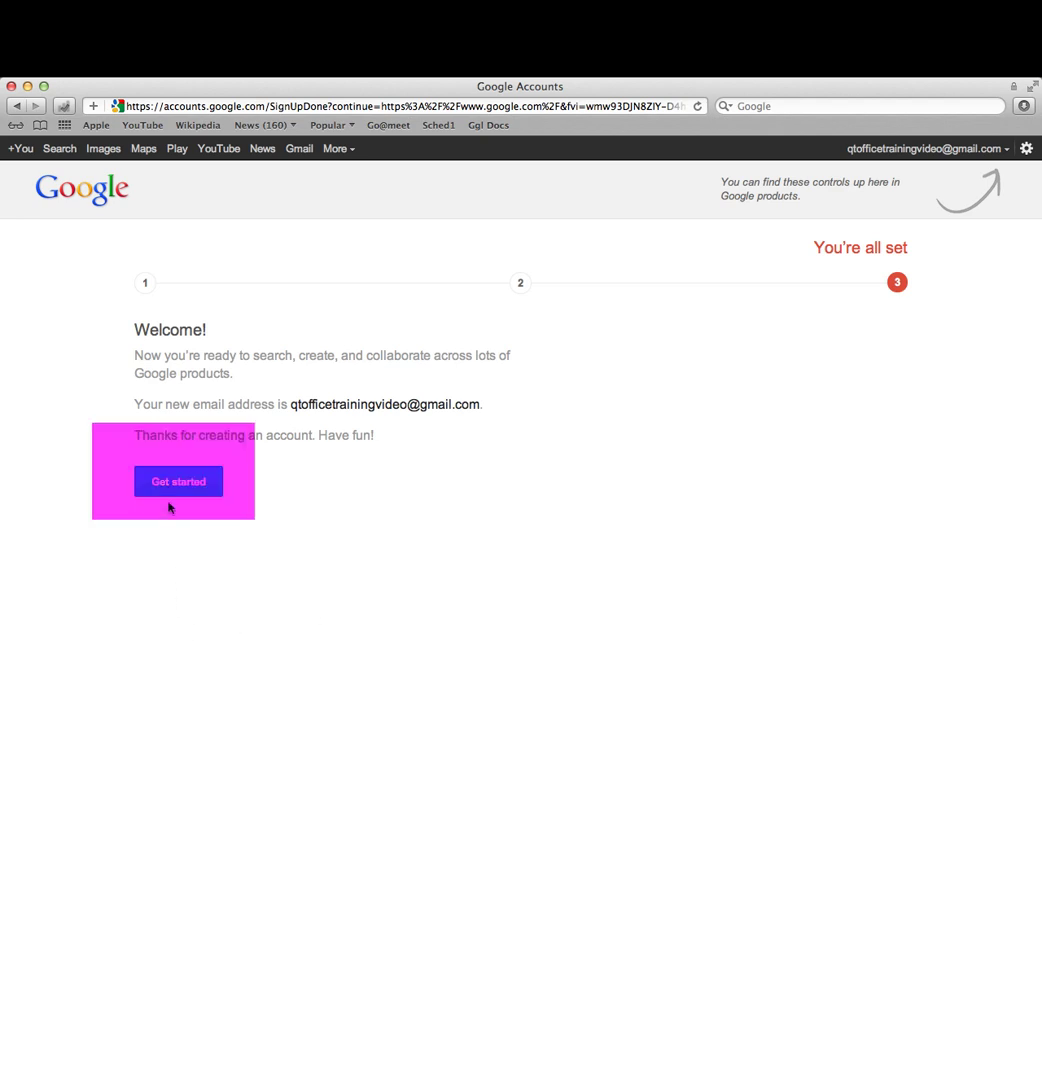
{"action": "left_click", "coordinate": [200, 491]}
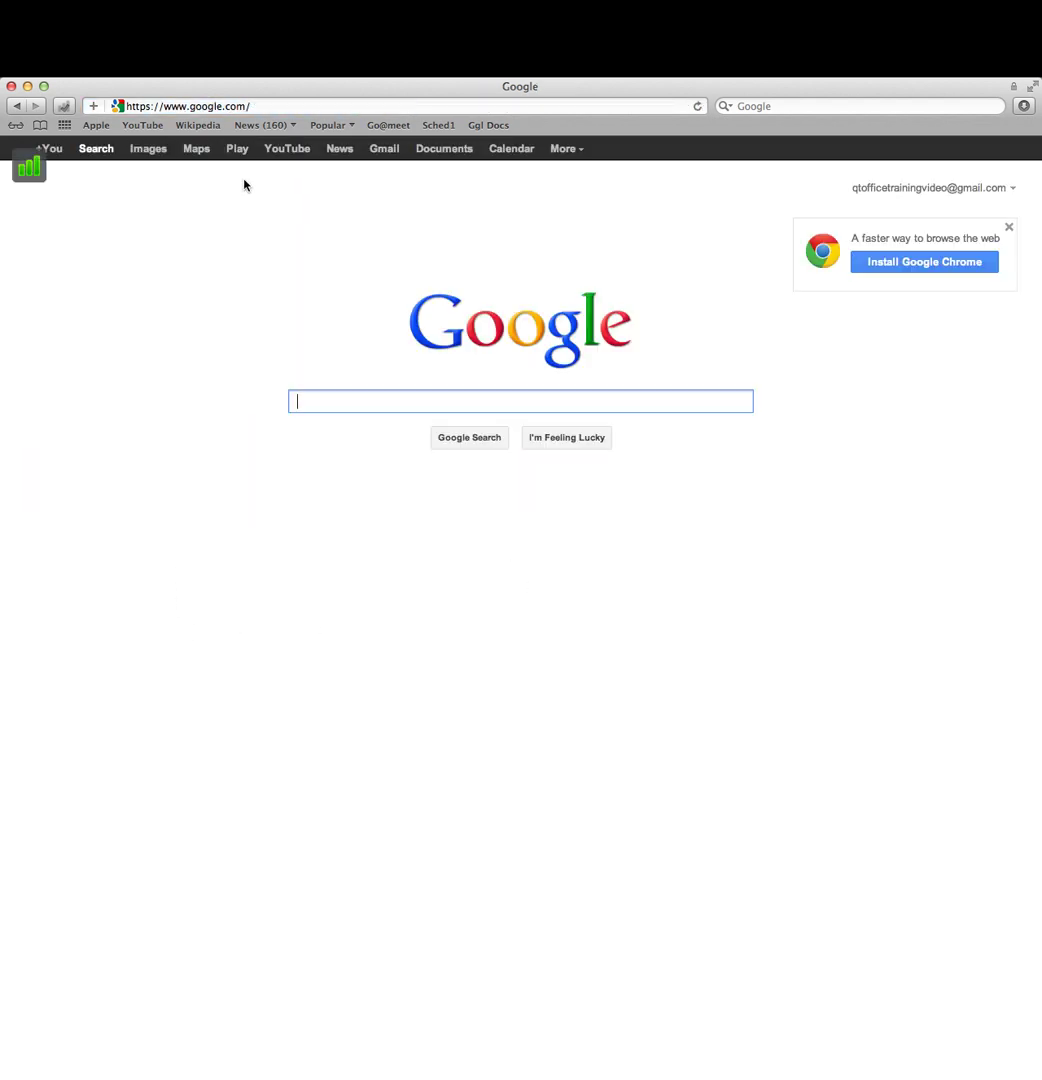
{"action": "left_click", "coordinate": [240, 106]}
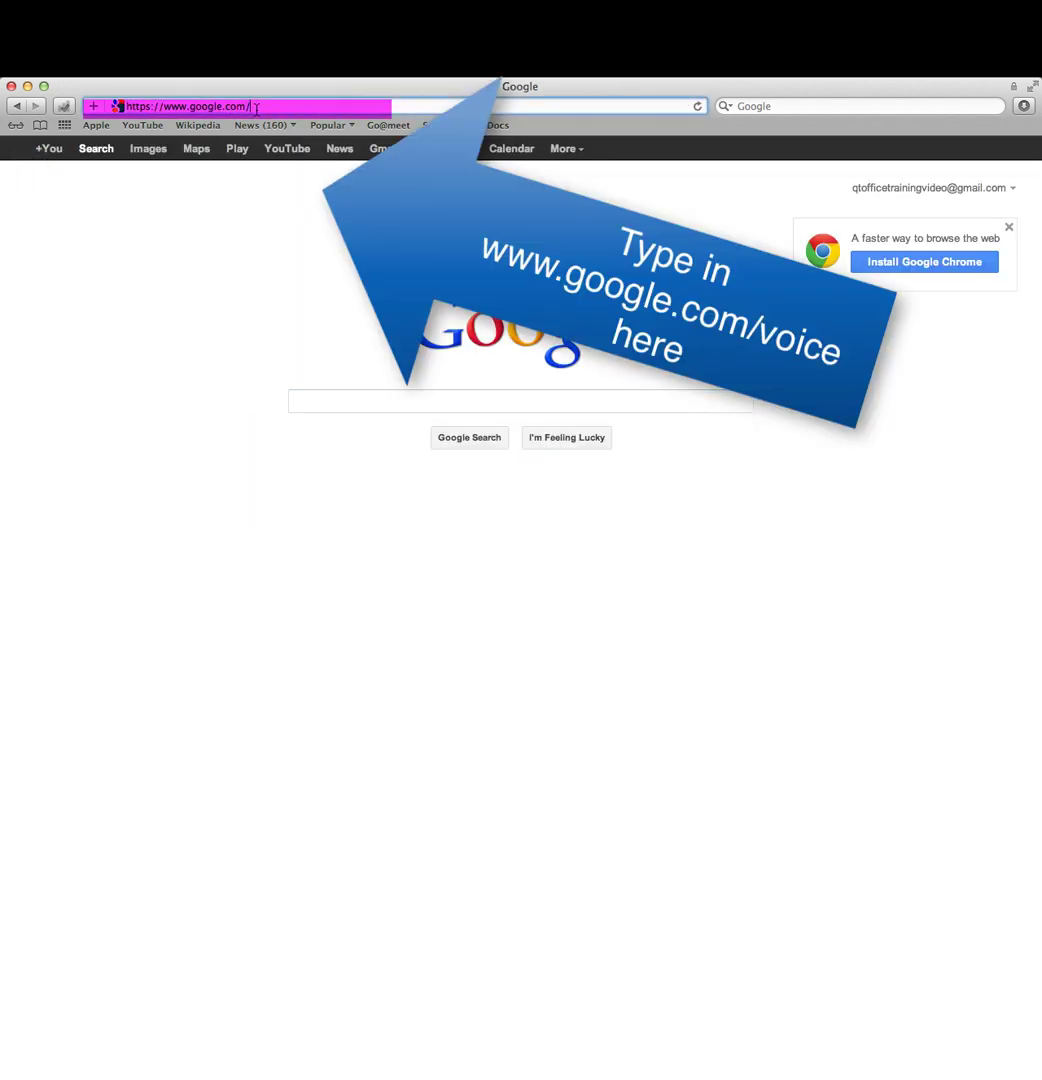
{"action": "key", "text": "super+a"}
{"action": "type", "text": "www.google.com/voice"}
{"action": "key", "text": "Return"}
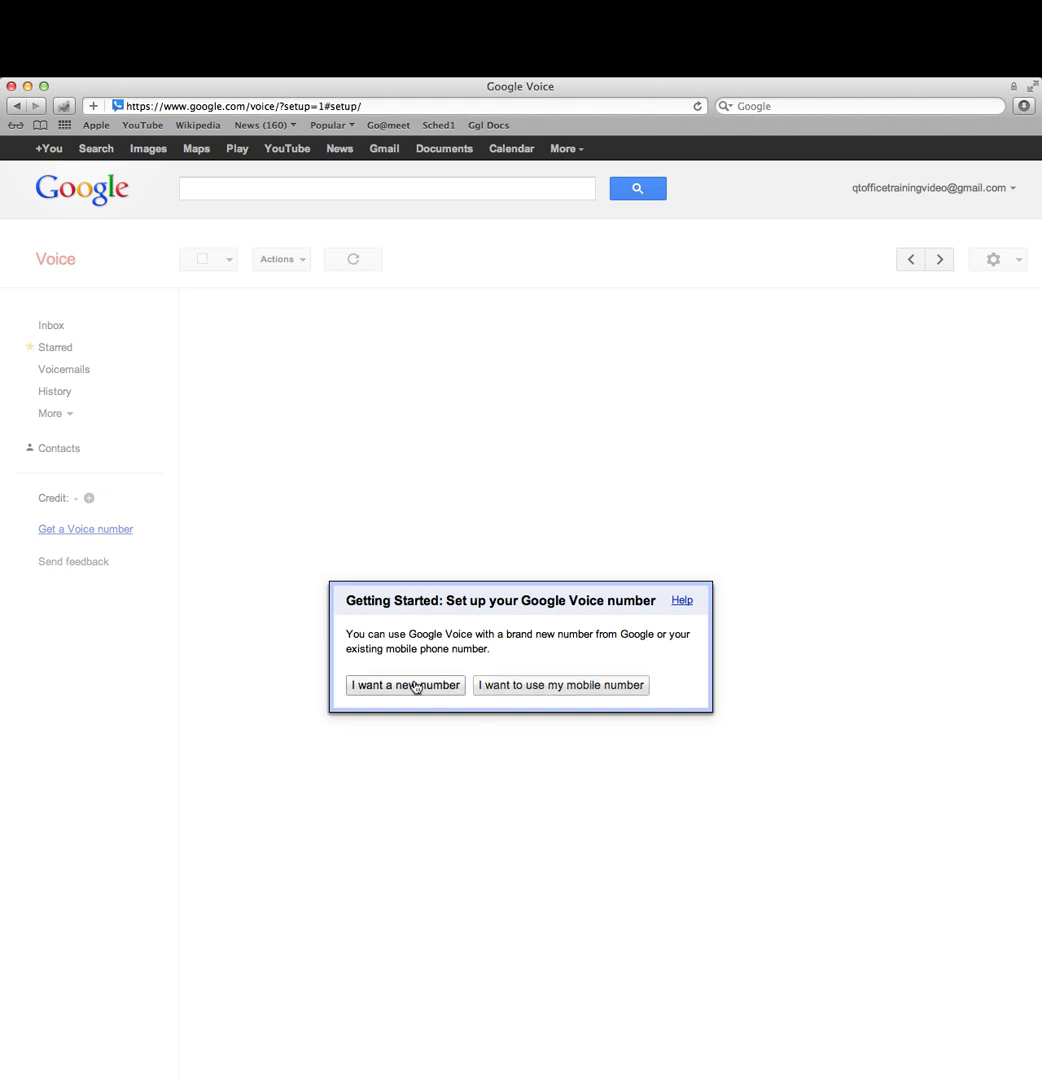
Step: Choose to get a new Google Voice number and begin entering an area code
{"action": "left_click", "coordinate": [389, 686]}
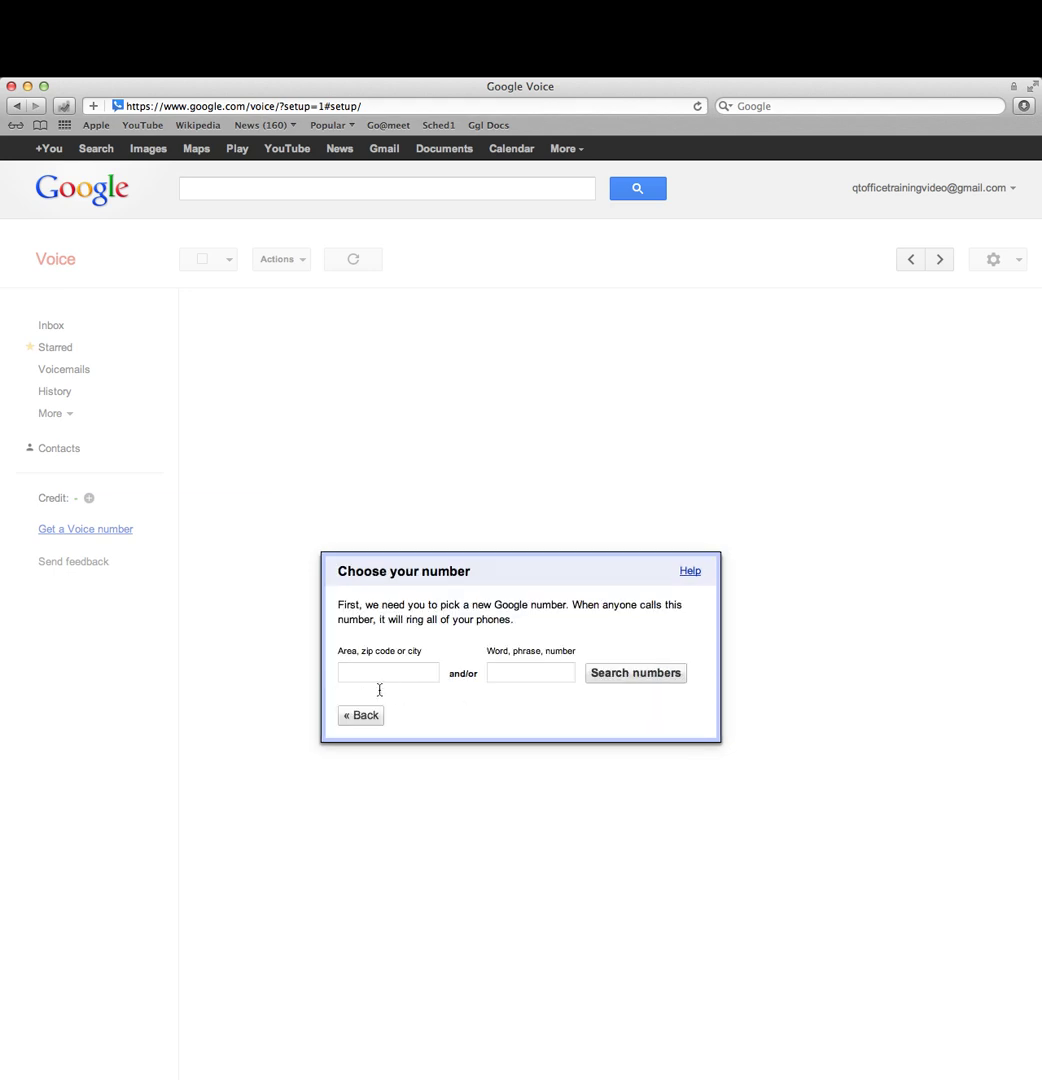
{"action": "left_click", "coordinate": [386, 676]}
{"action": "type", "text": "23"}
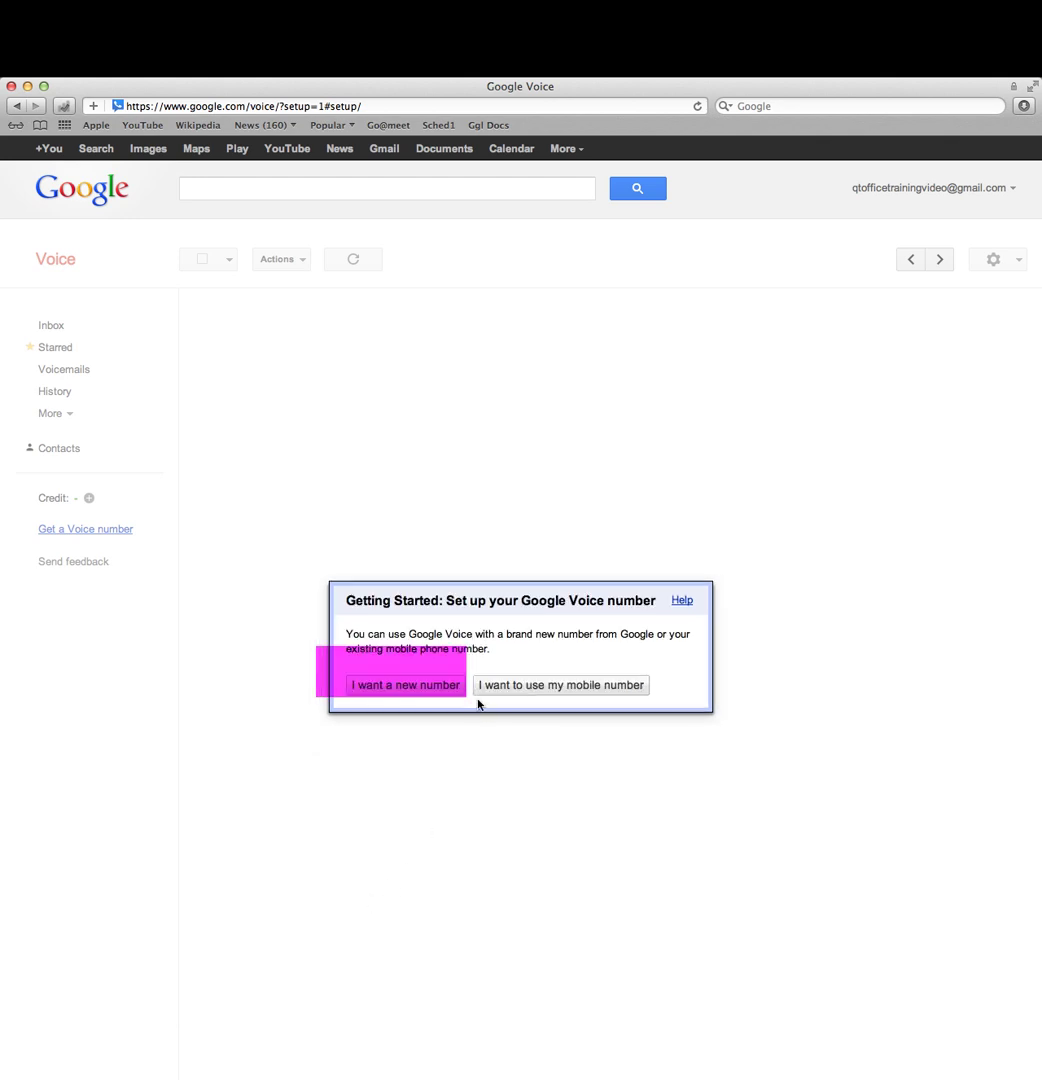
{"action": "left_click", "coordinate": [431, 698]}
{"action": "left_click", "coordinate": [508, 672]}
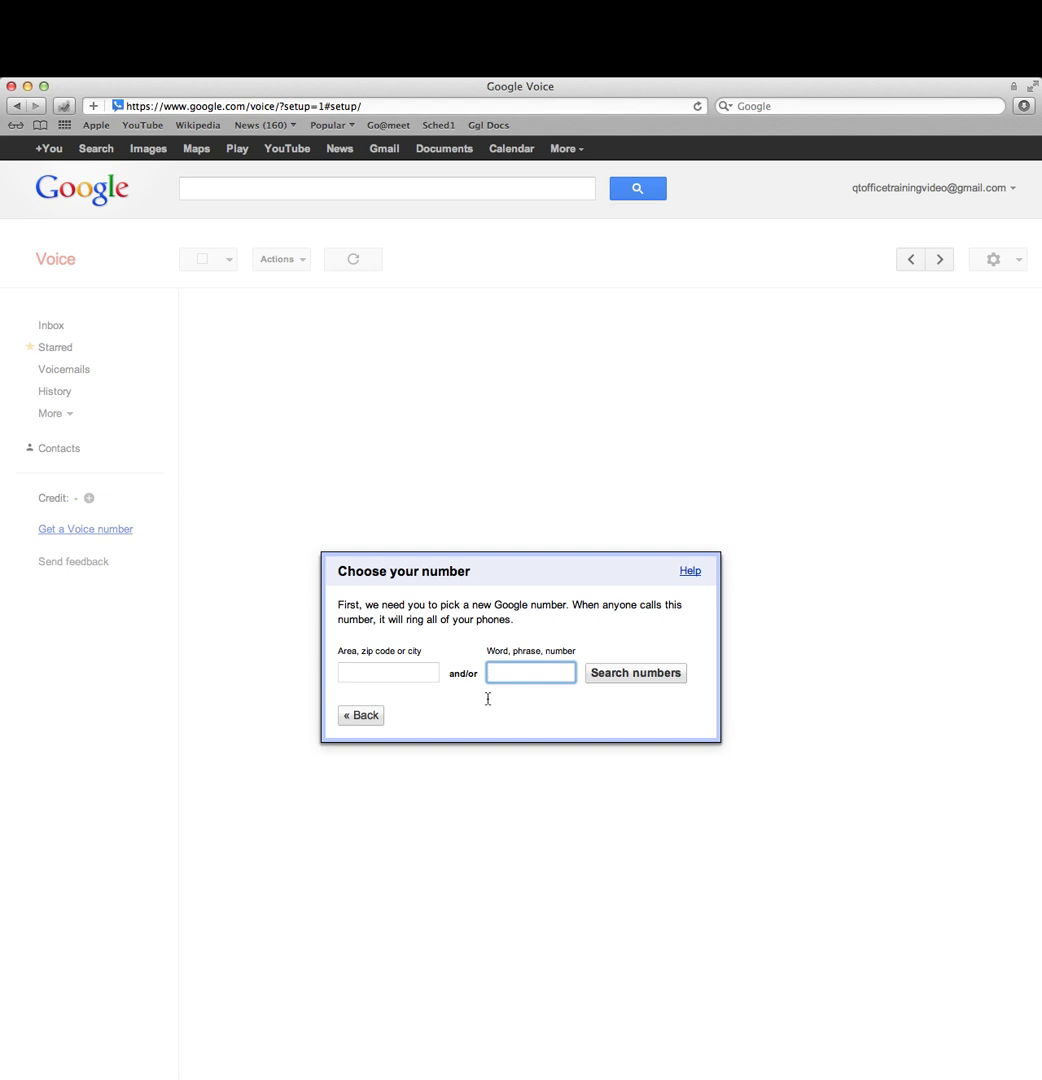
Step: Search ZIP 23235 and continue with the first Richmond, VA number offered
{"action": "left_click", "coordinate": [393, 674]}
{"action": "type", "text": "23235"}
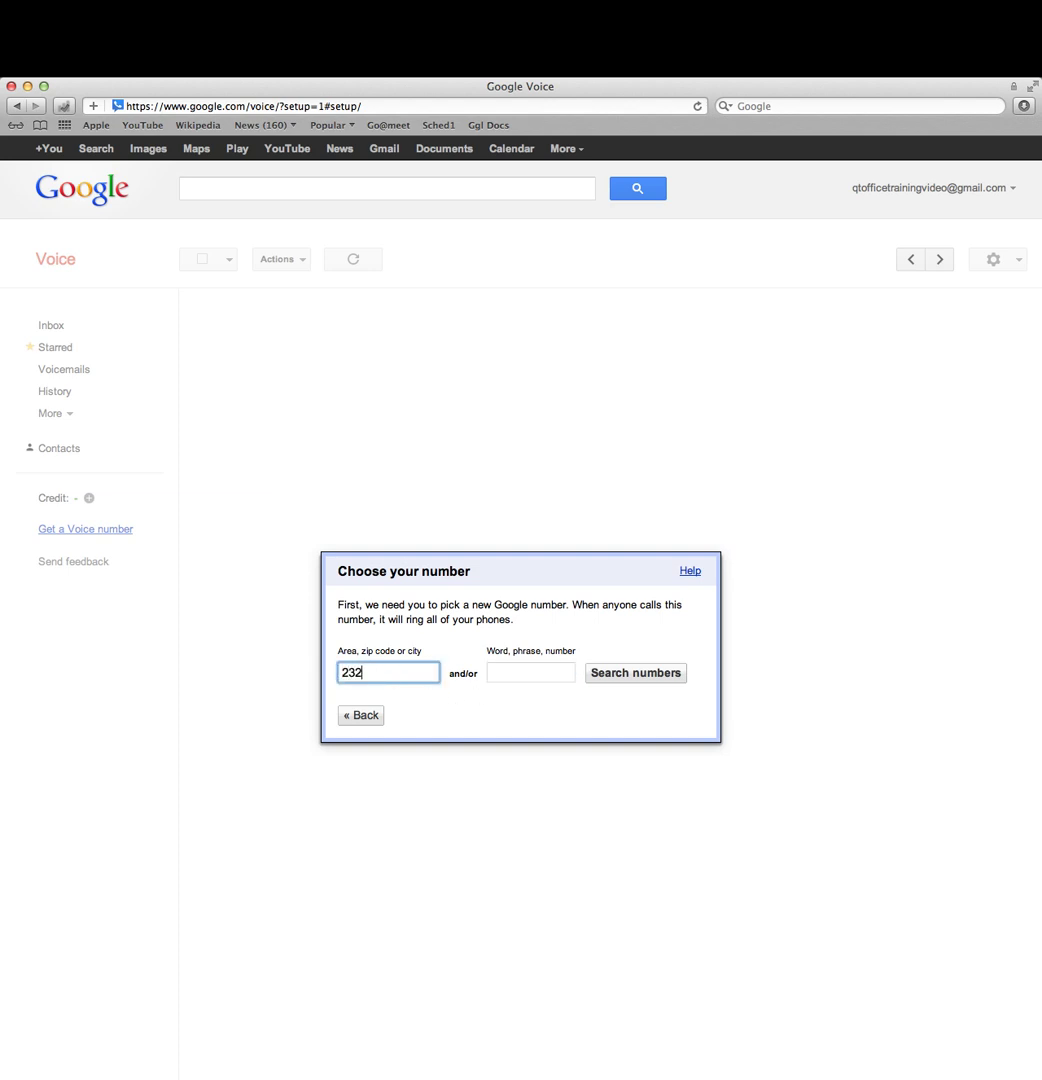
{"action": "left_click", "coordinate": [625, 676]}
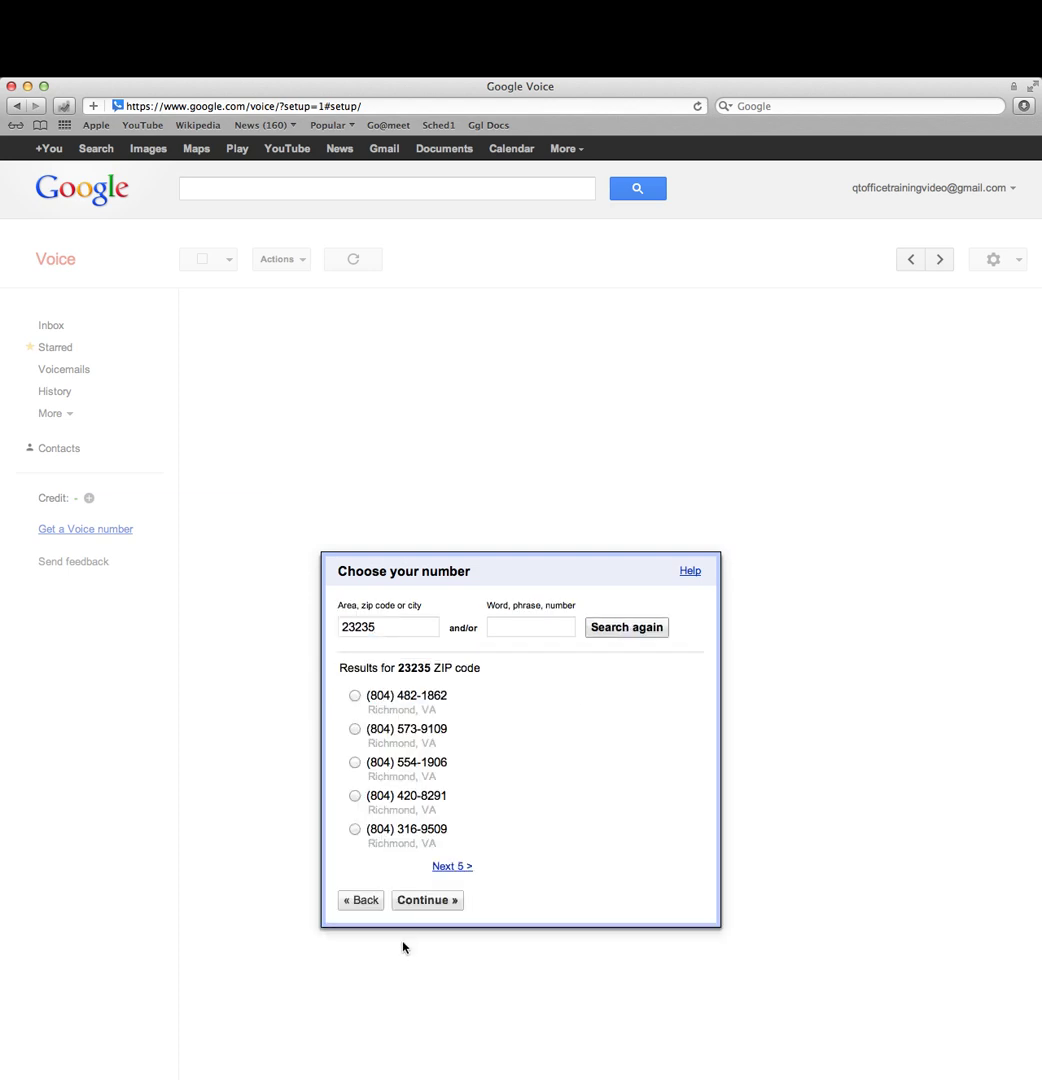
{"action": "left_click", "coordinate": [355, 696]}
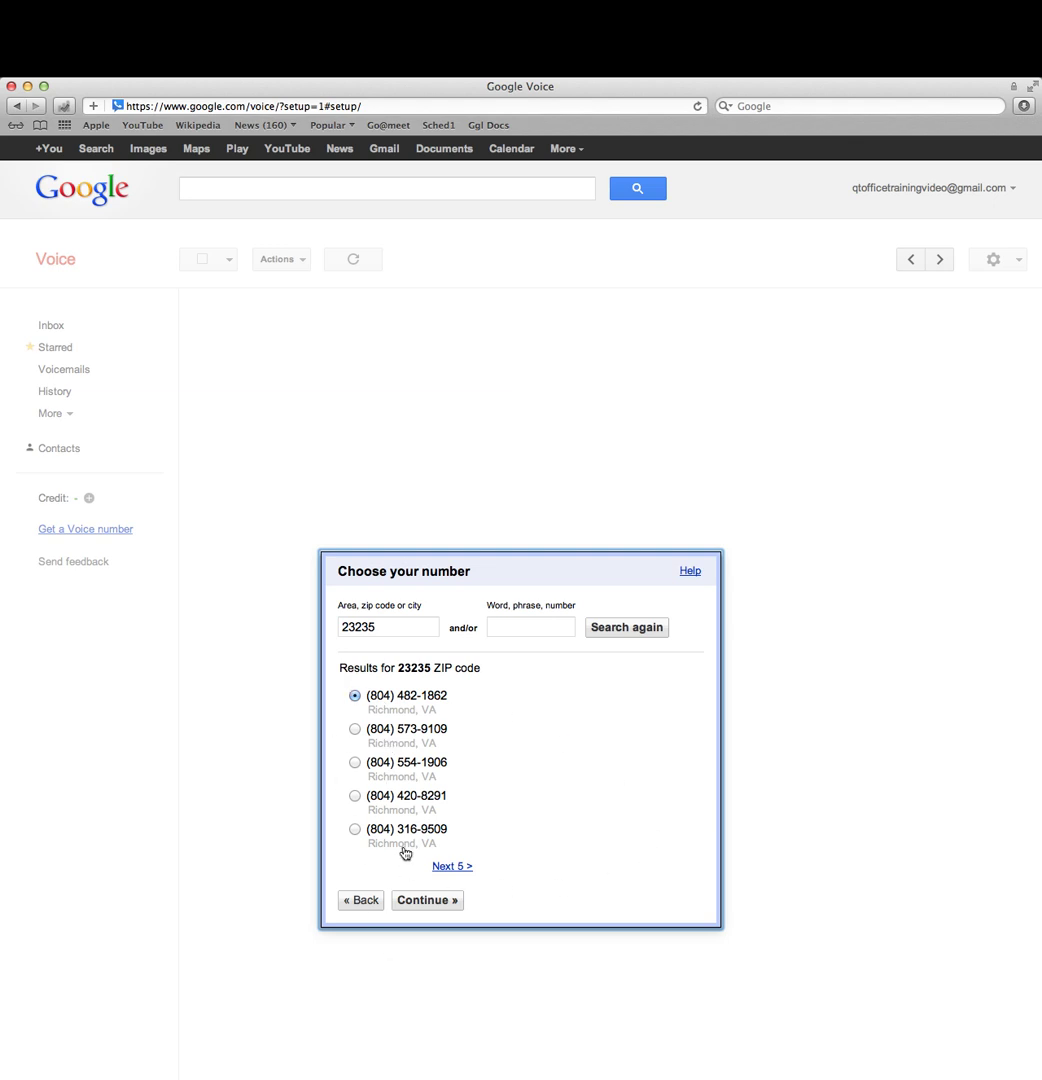
{"action": "left_click", "coordinate": [424, 899]}
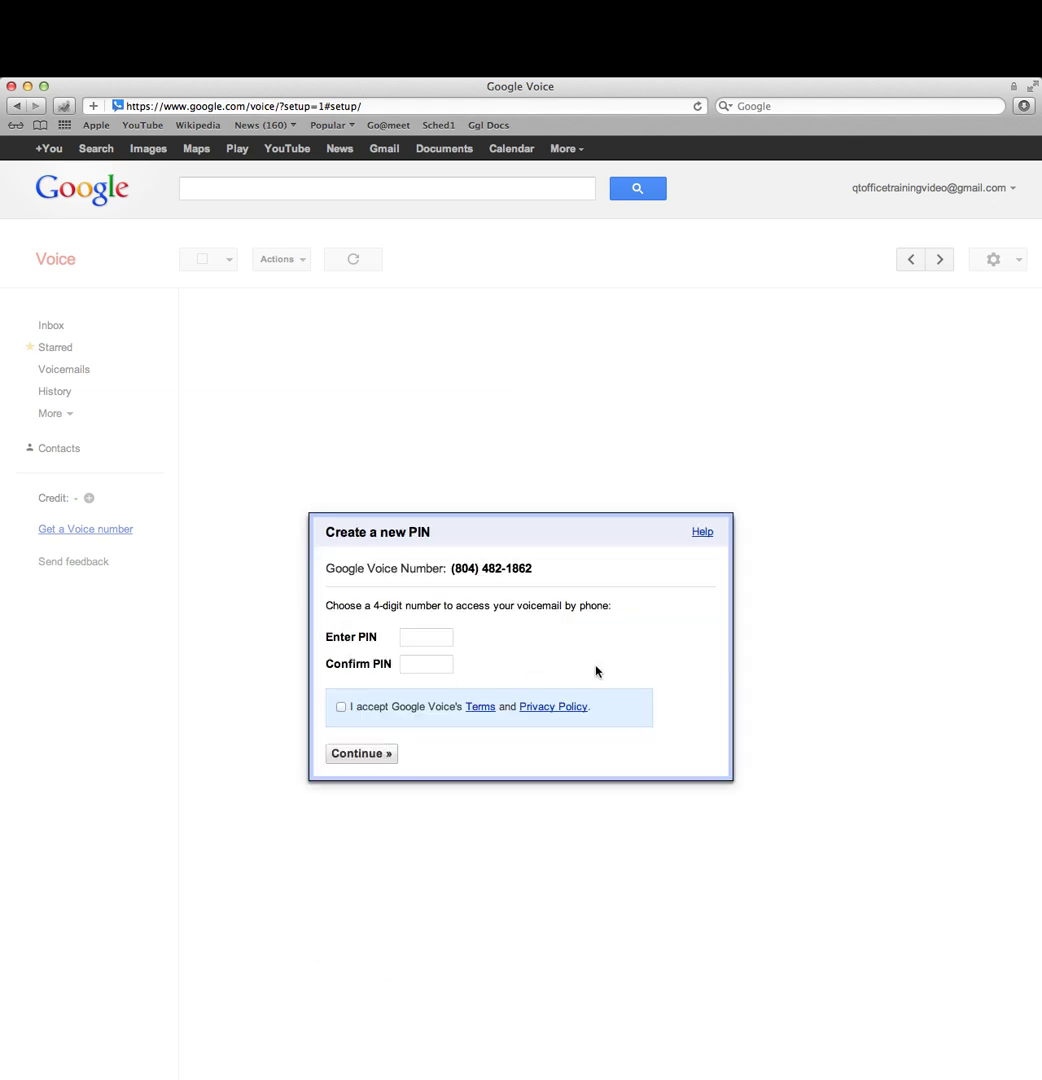
Step: Enter and confirm a 4-digit voicemail PIN, accept the terms, and continue
{"action": "left_click", "coordinate": [443, 641]}
{"action": "type", "text": "1234"}
{"action": "left_click", "coordinate": [451, 662]}
{"action": "type", "text": "1234"}
{"action": "left_click", "coordinate": [341, 707]}
{"action": "left_click", "coordinate": [371, 764]}
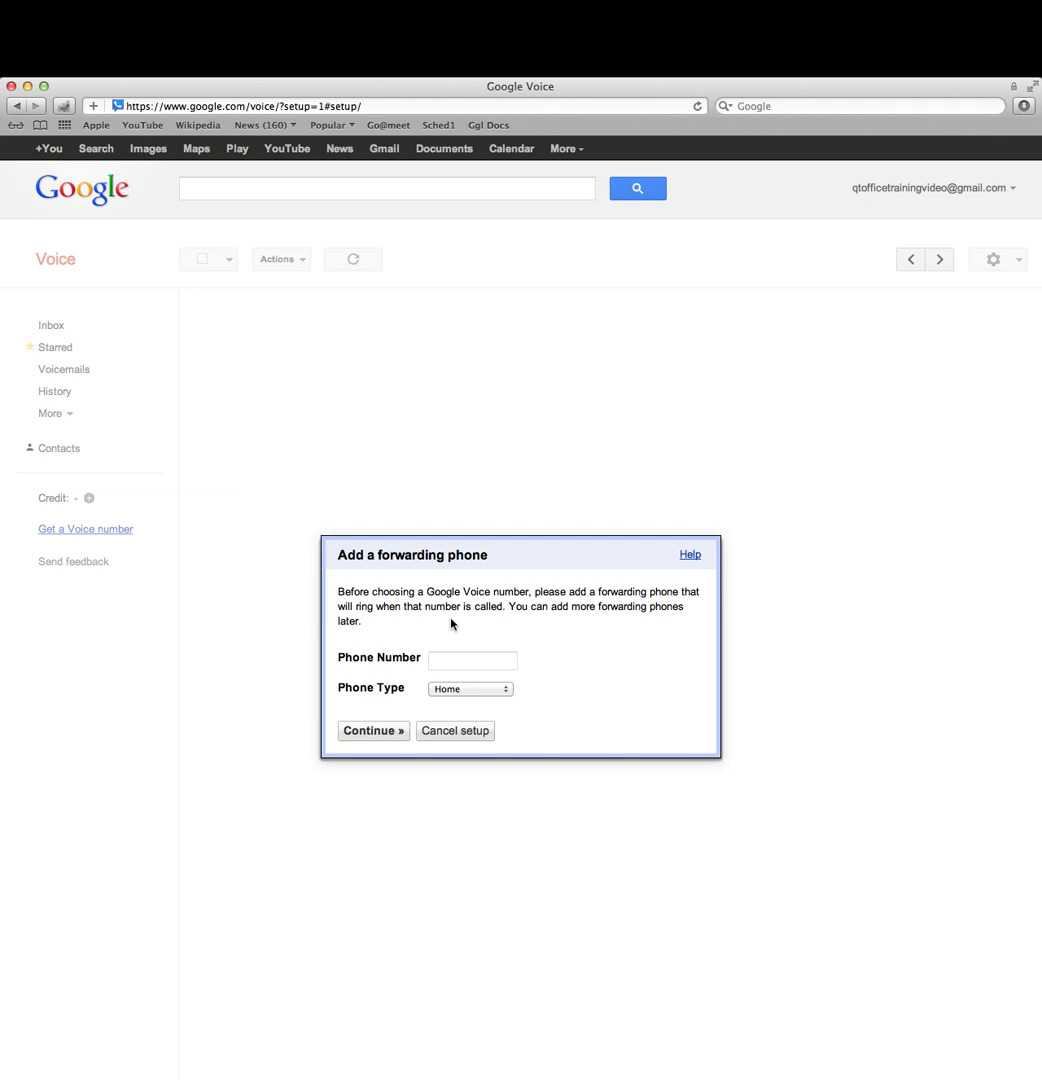
Step: Add the forwarding phone number and request a verification call to it
{"action": "left_click", "coordinate": [459, 659]}
{"action": "type", "text": "5555555555"}
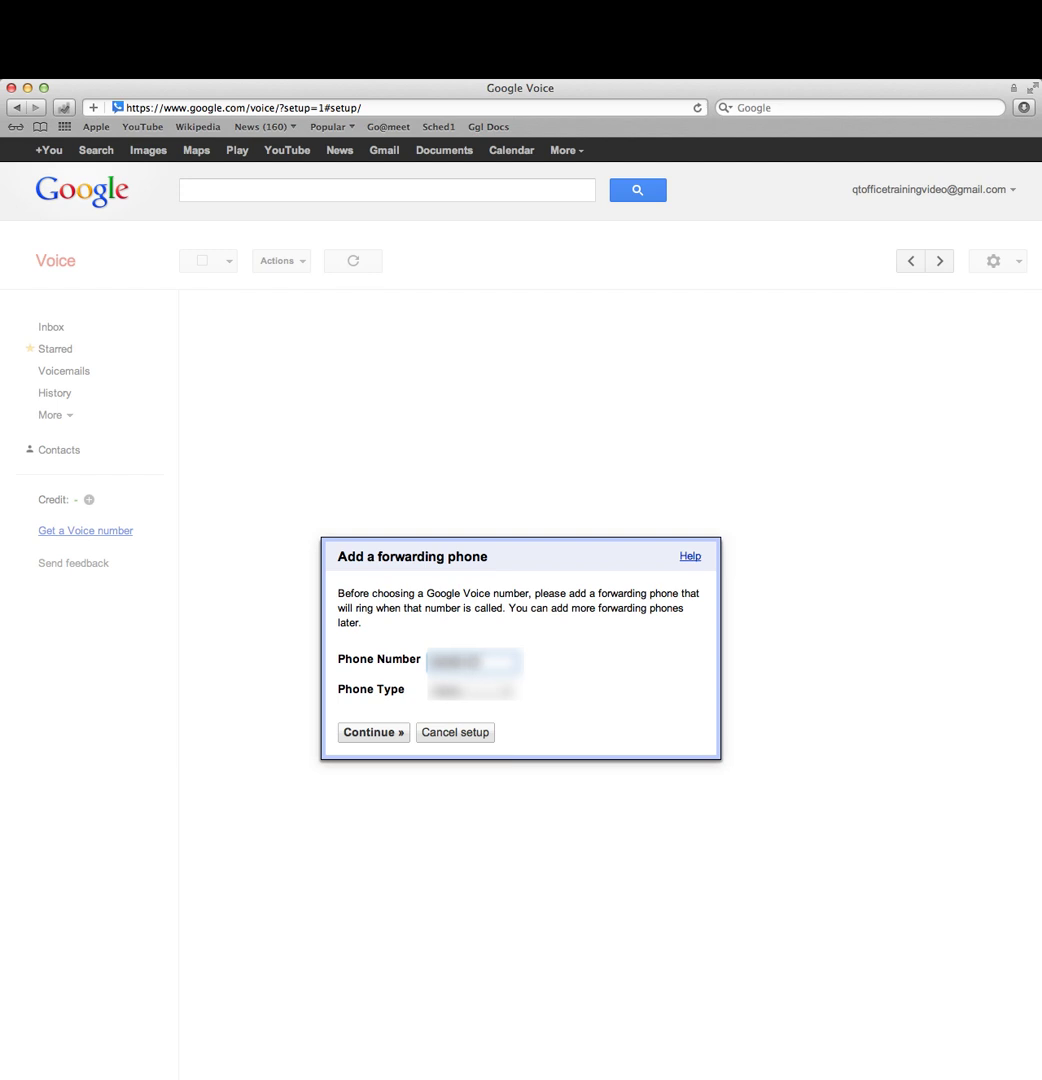
{"action": "left_click", "coordinate": [385, 731]}
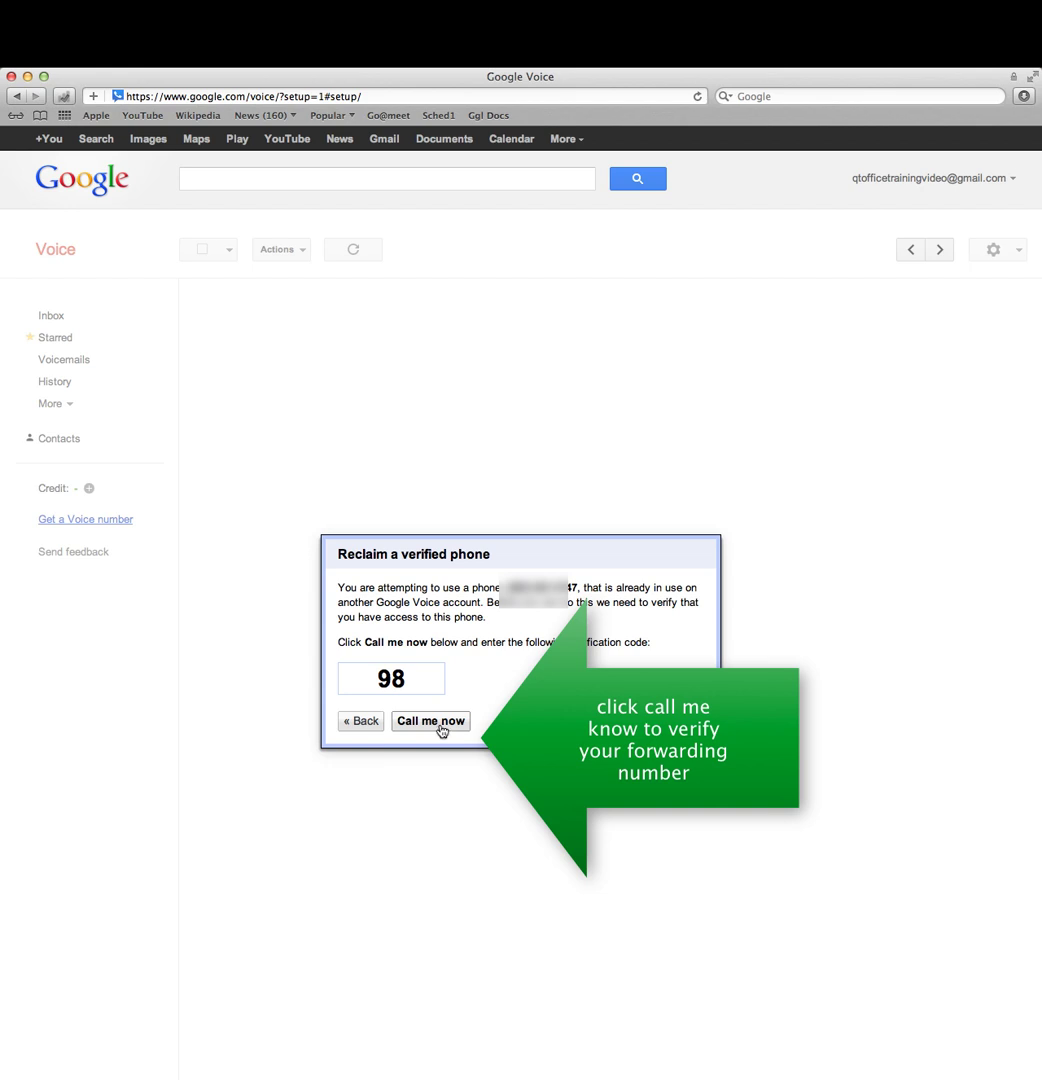
{"action": "left_click", "coordinate": [440, 724]}
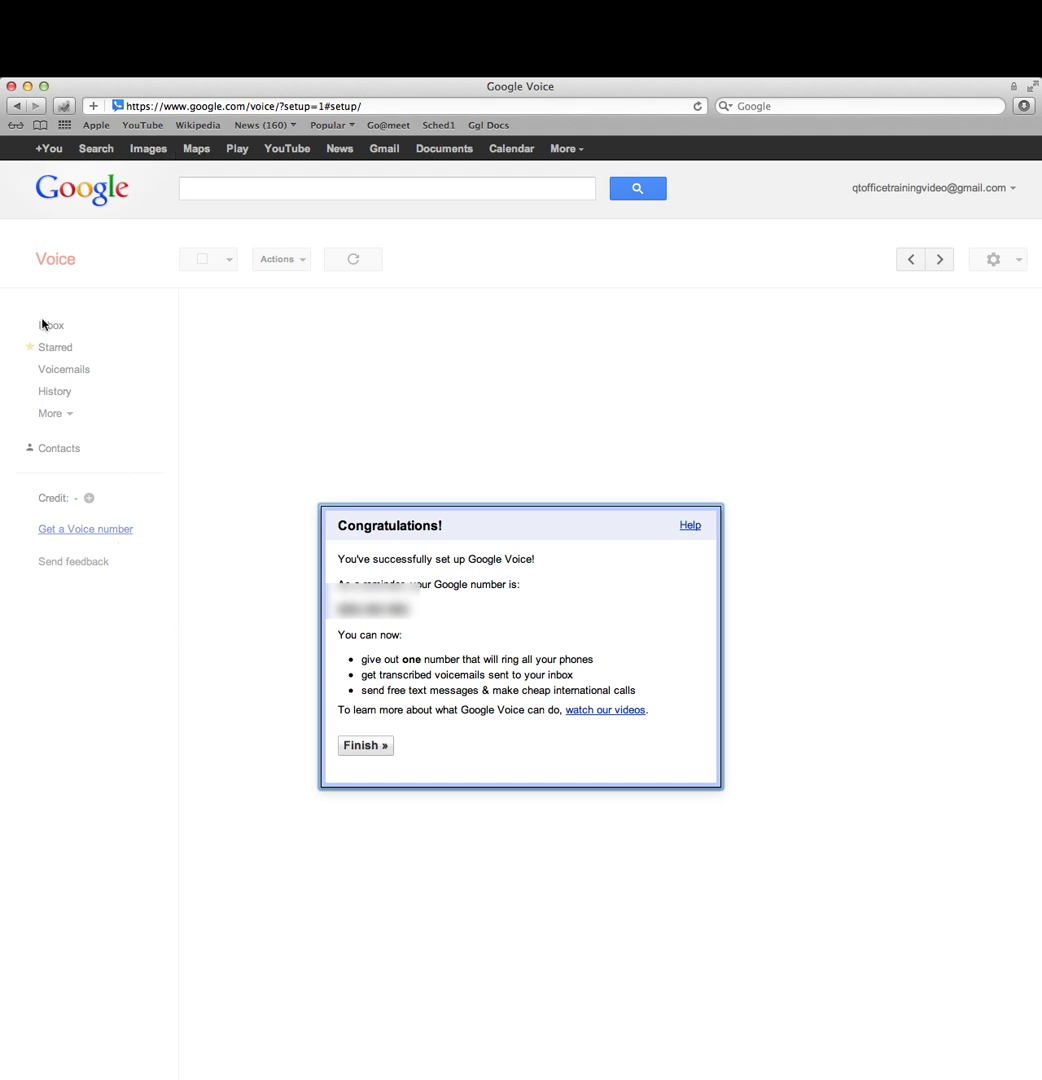
Step: Finish setup, load the inbox, and dismiss the spam-blocking offer
{"action": "left_click", "coordinate": [362, 750]}
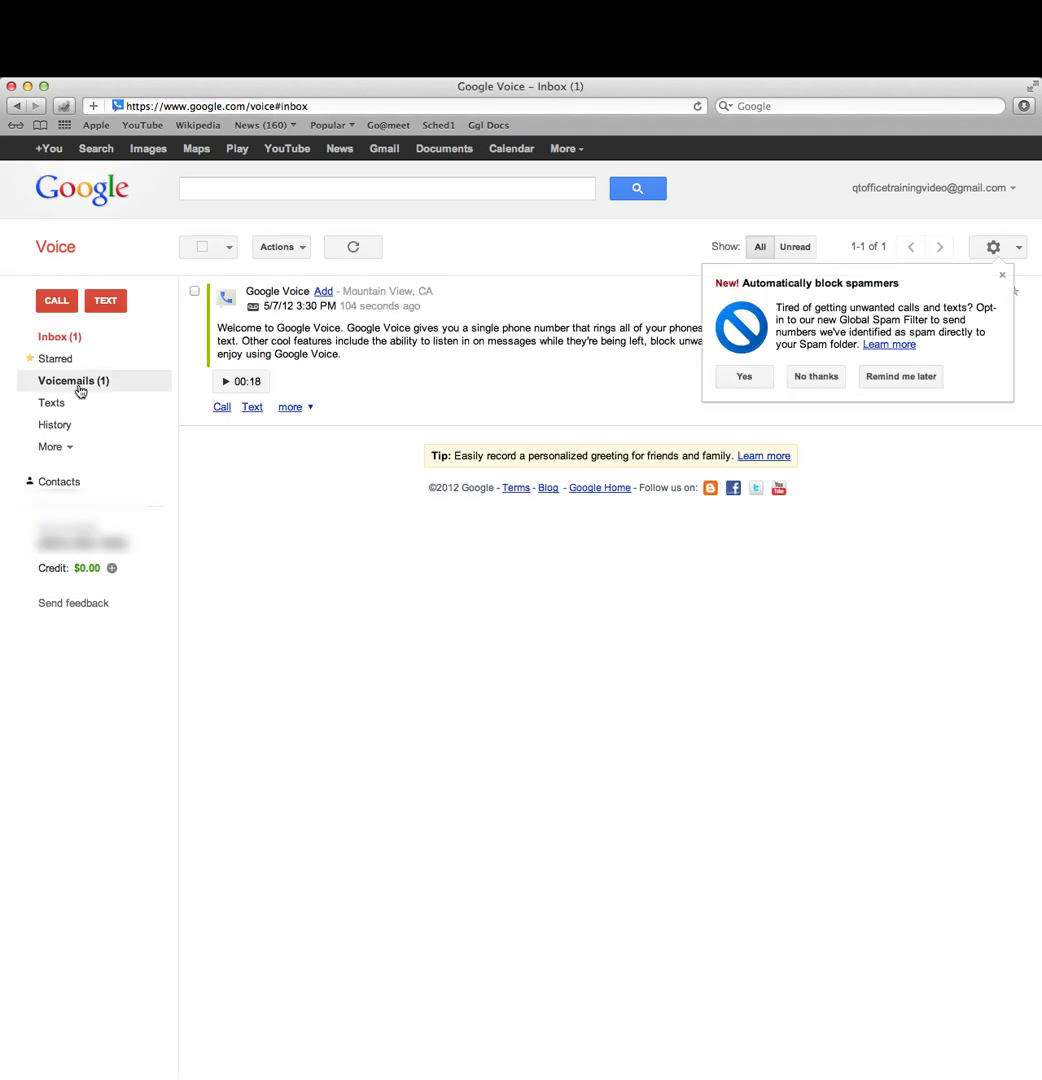
{"action": "left_click", "coordinate": [55, 446]}
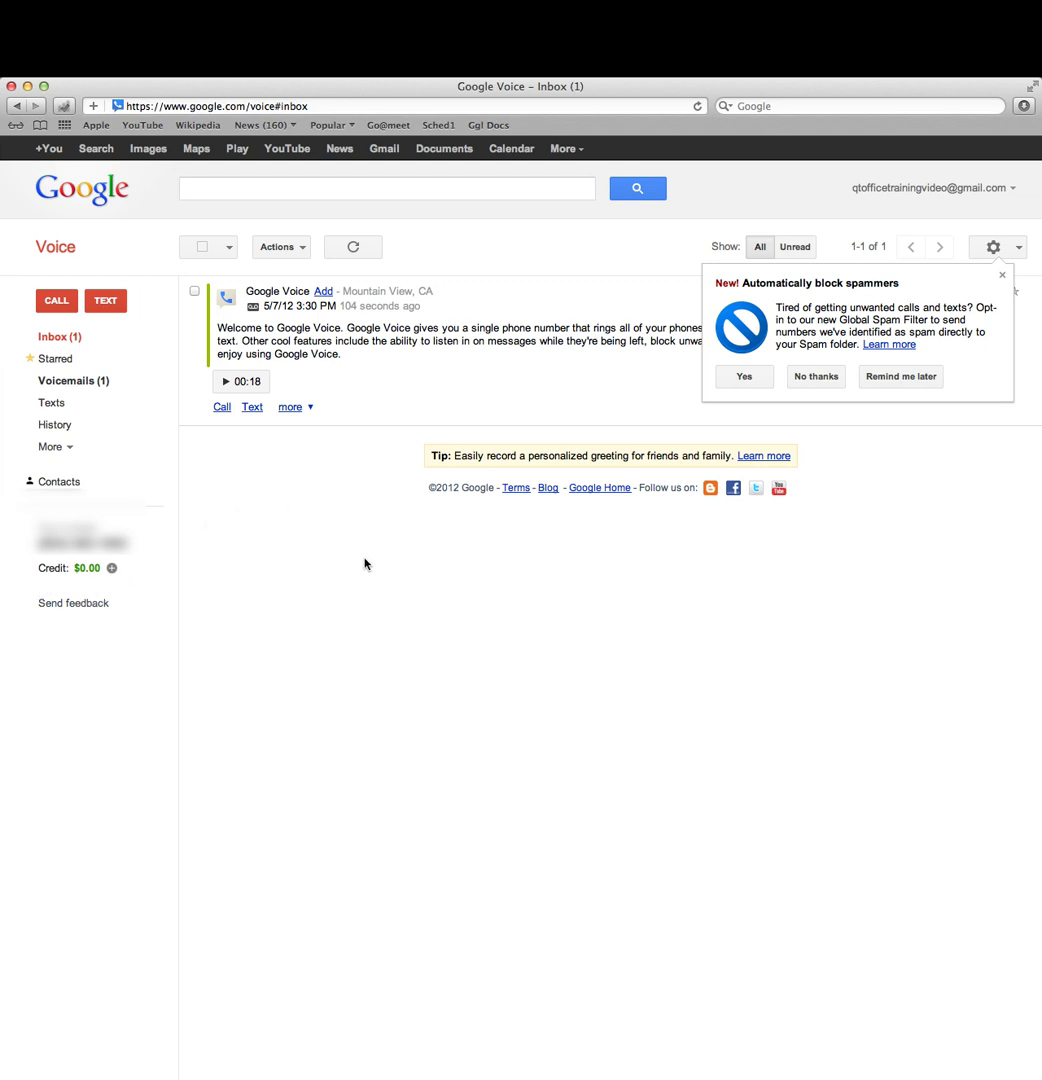
{"action": "left_click", "coordinate": [1005, 276]}
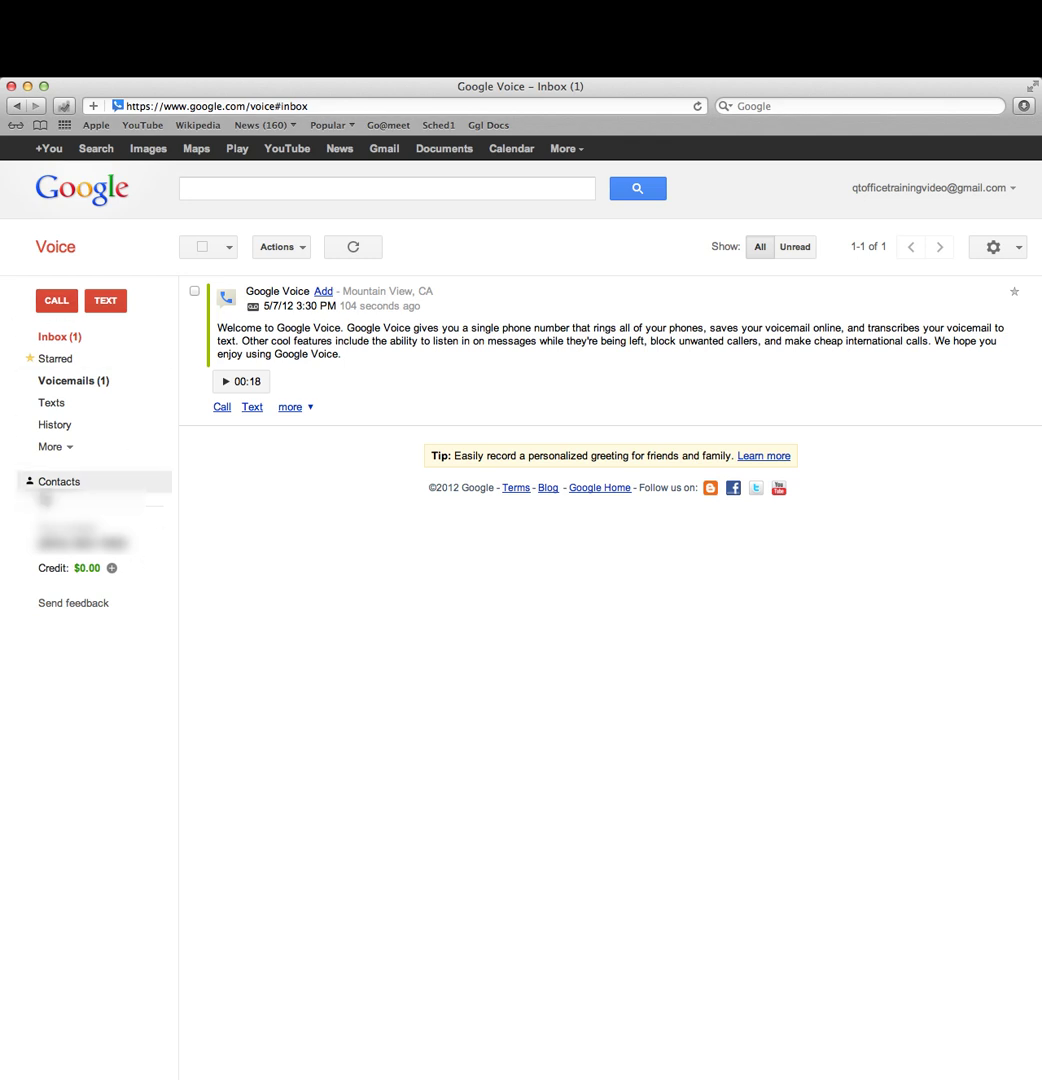
Step: Open Contacts and start a new contact, entering its name
{"action": "left_click", "coordinate": [59, 481]}
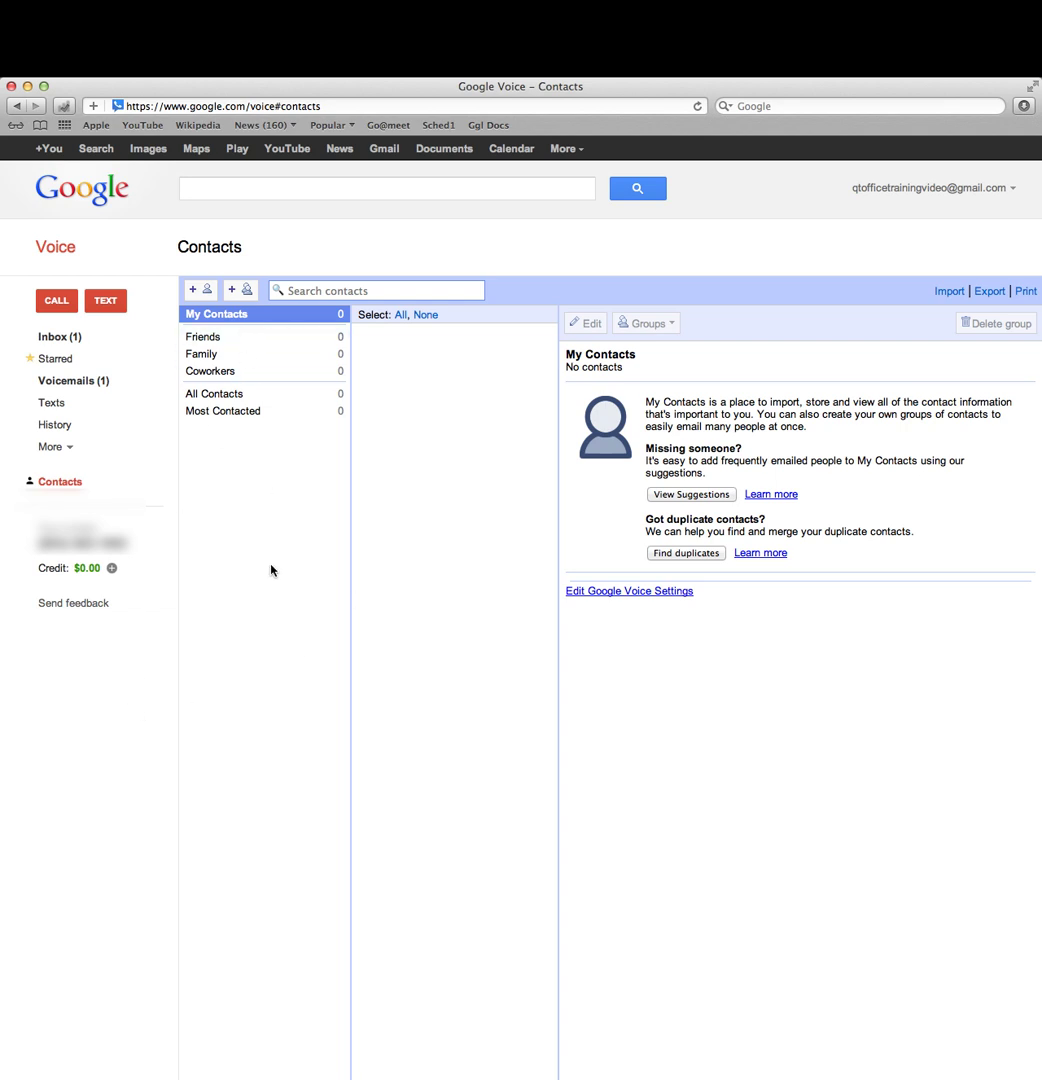
{"action": "scroll", "coordinate": [272, 545], "scroll_direction": "down", "scroll_amount": 1}
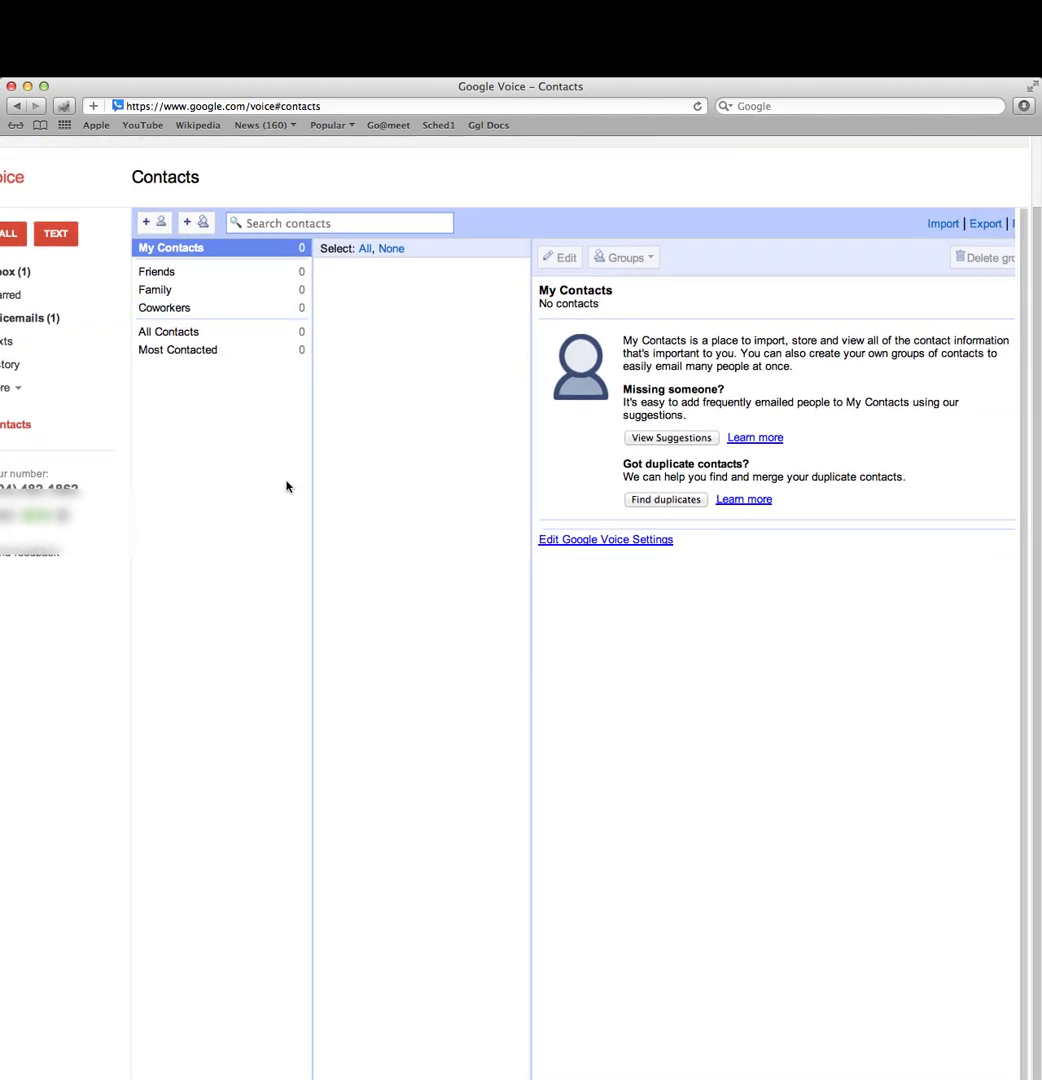
{"action": "left_click", "coordinate": [199, 269]}
{"action": "left_click", "coordinate": [635, 338]}
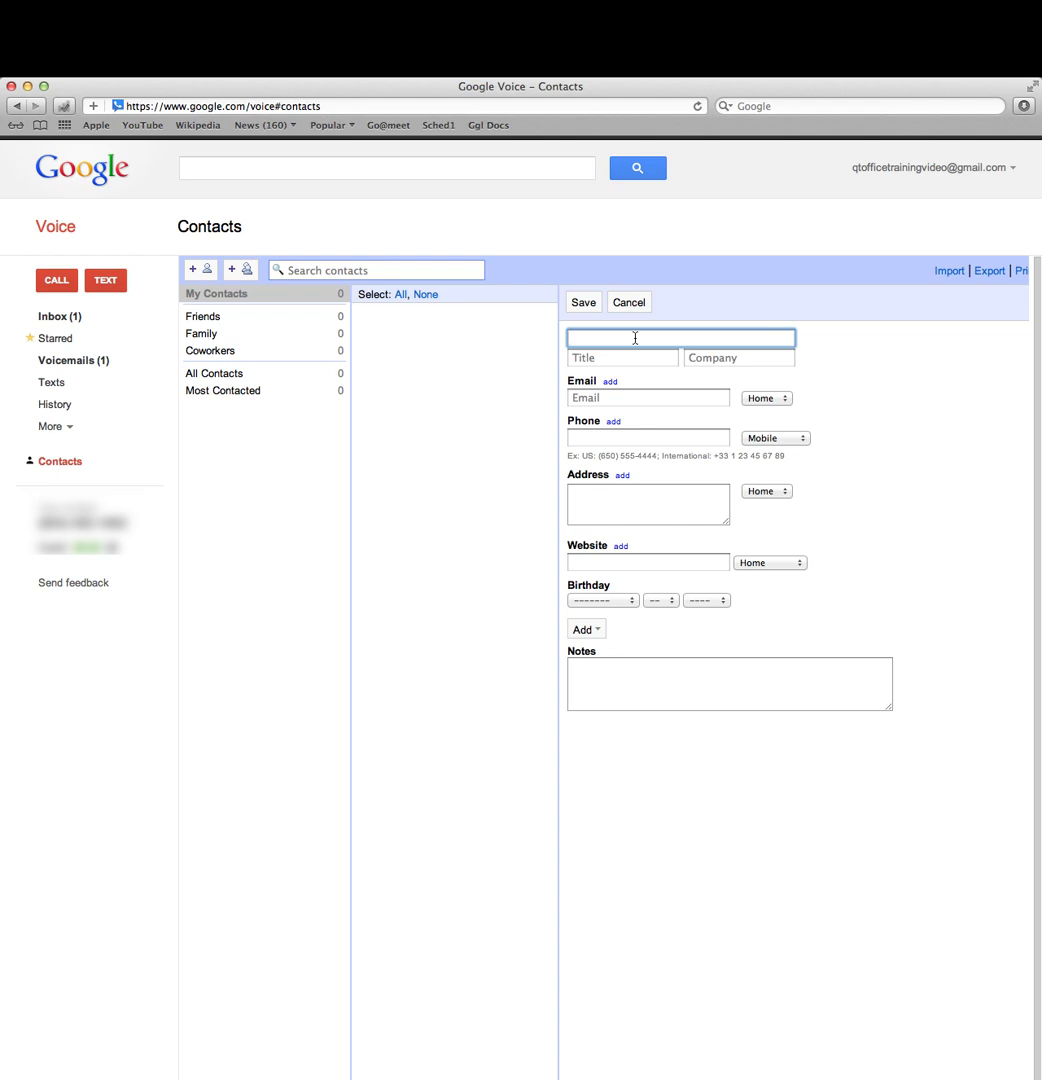
{"action": "type", "text": "s"}
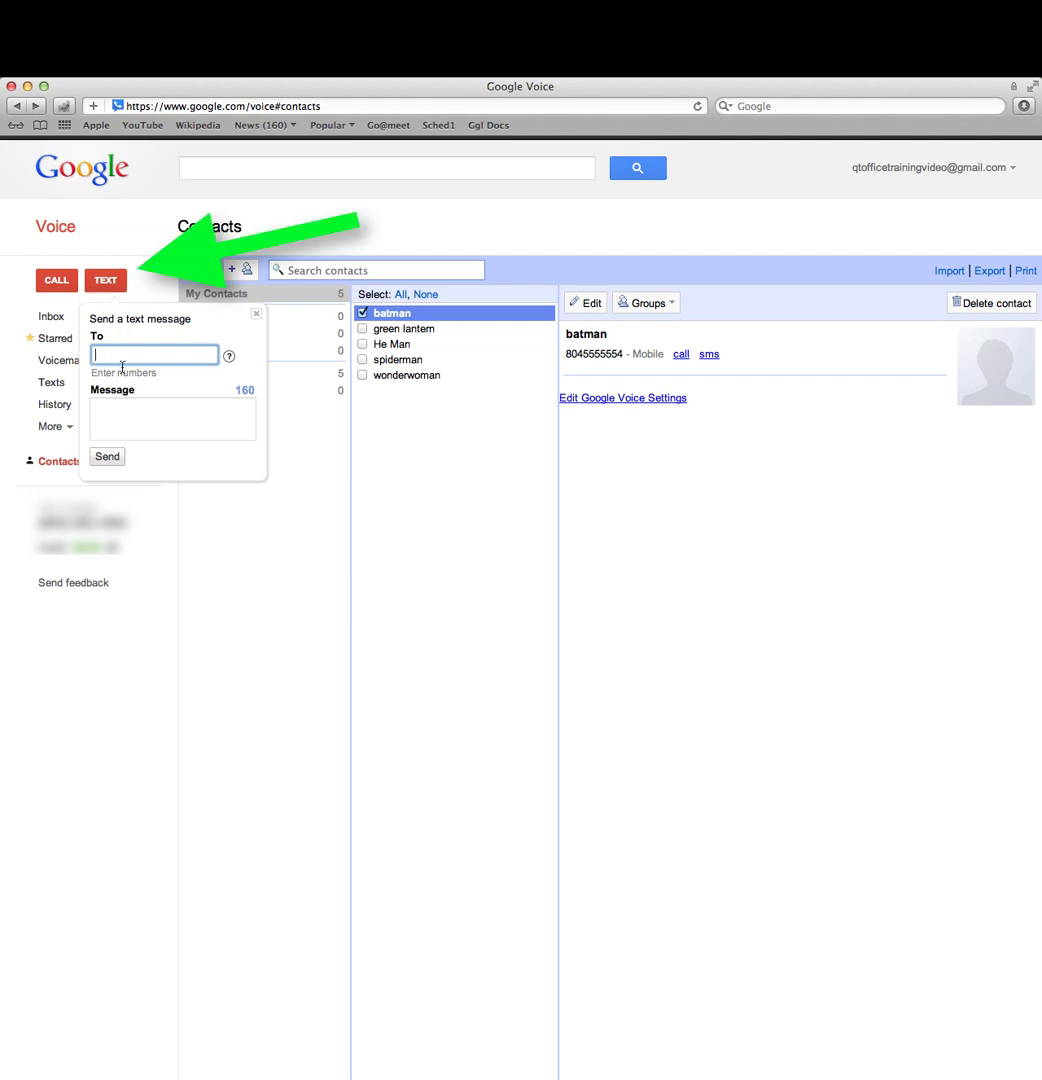
Step: Add batman, green lantern, wonderwoman and He Man as recipients from autocomplete suggestions
{"action": "type", "text": "bat"}
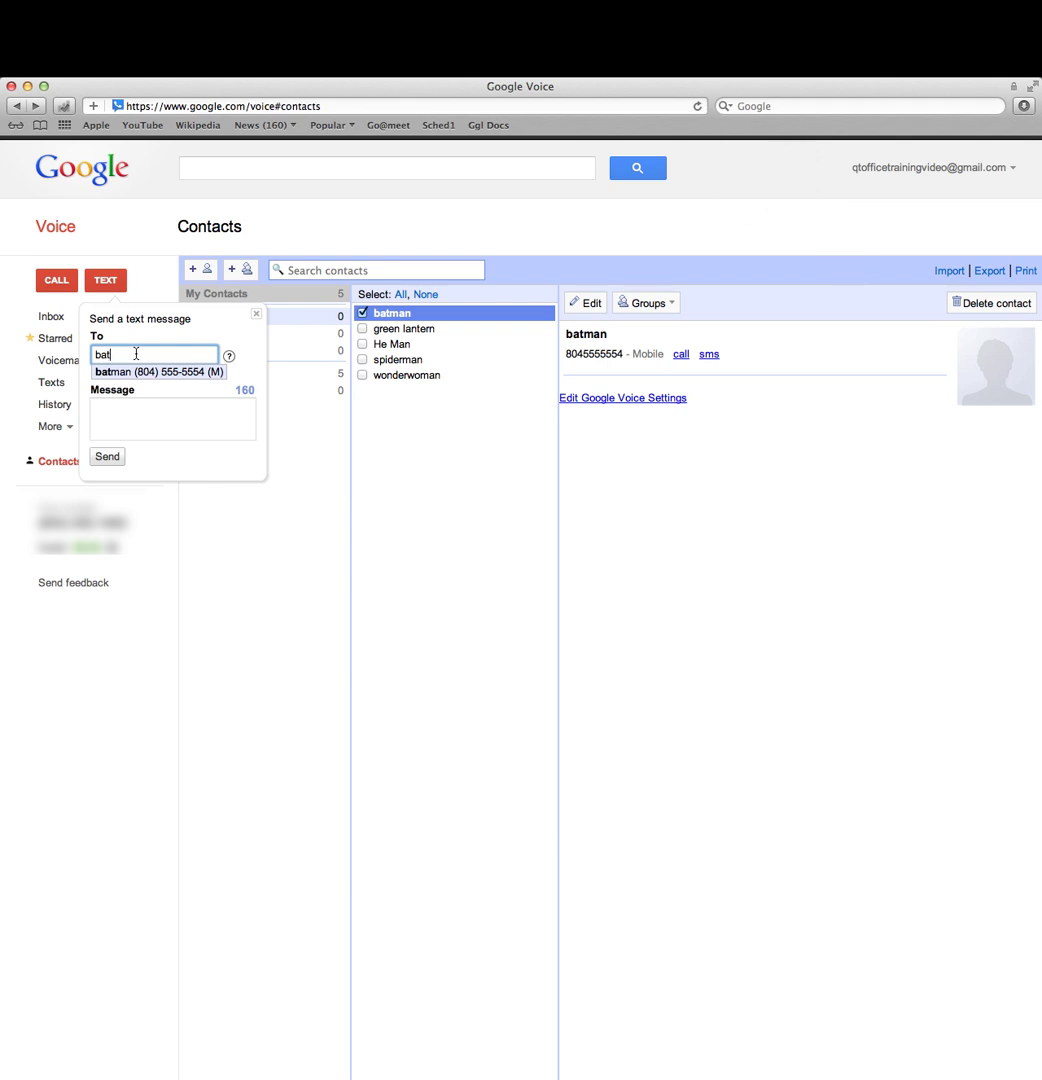
{"action": "left_click", "coordinate": [130, 372]}
{"action": "type", "text": "green"}
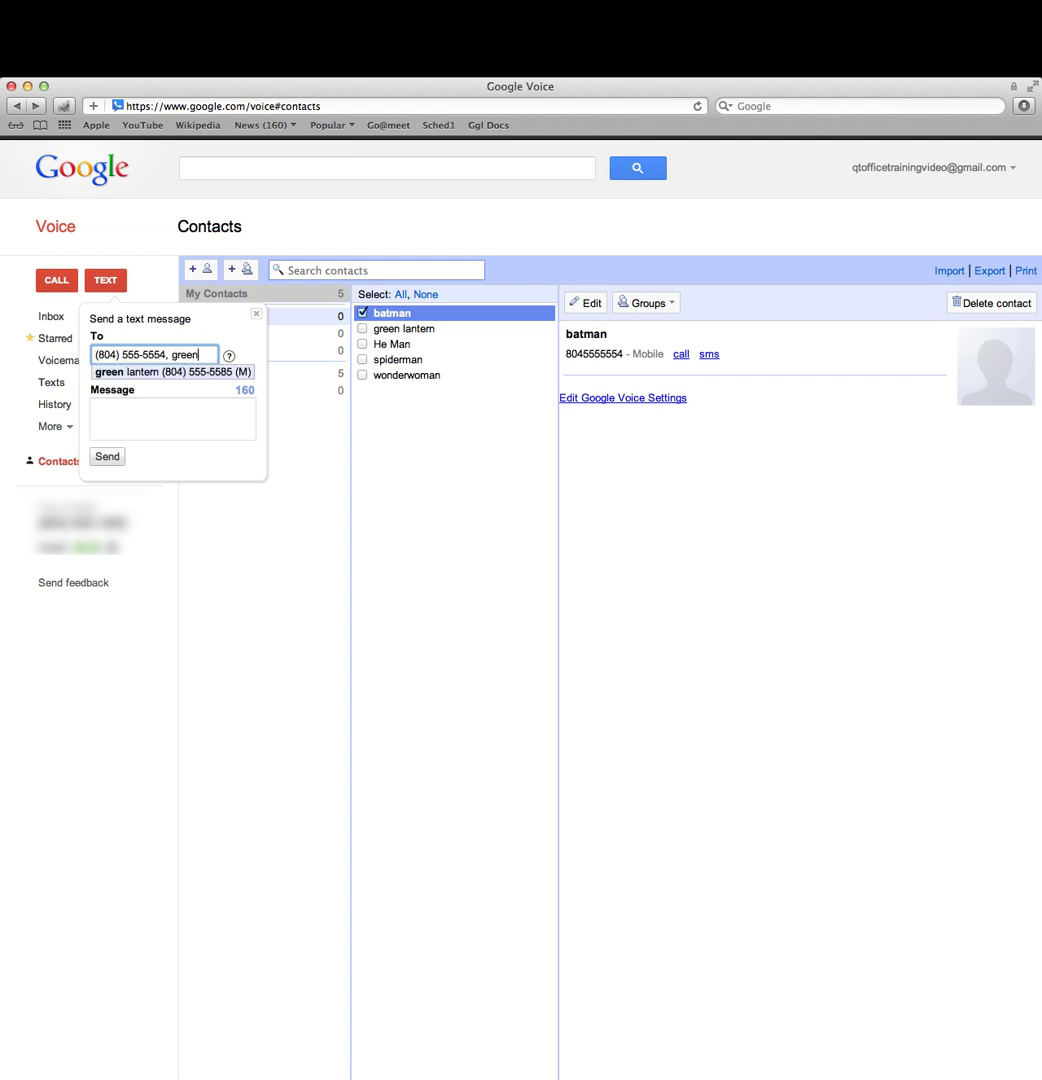
{"action": "left_click", "coordinate": [142, 372]}
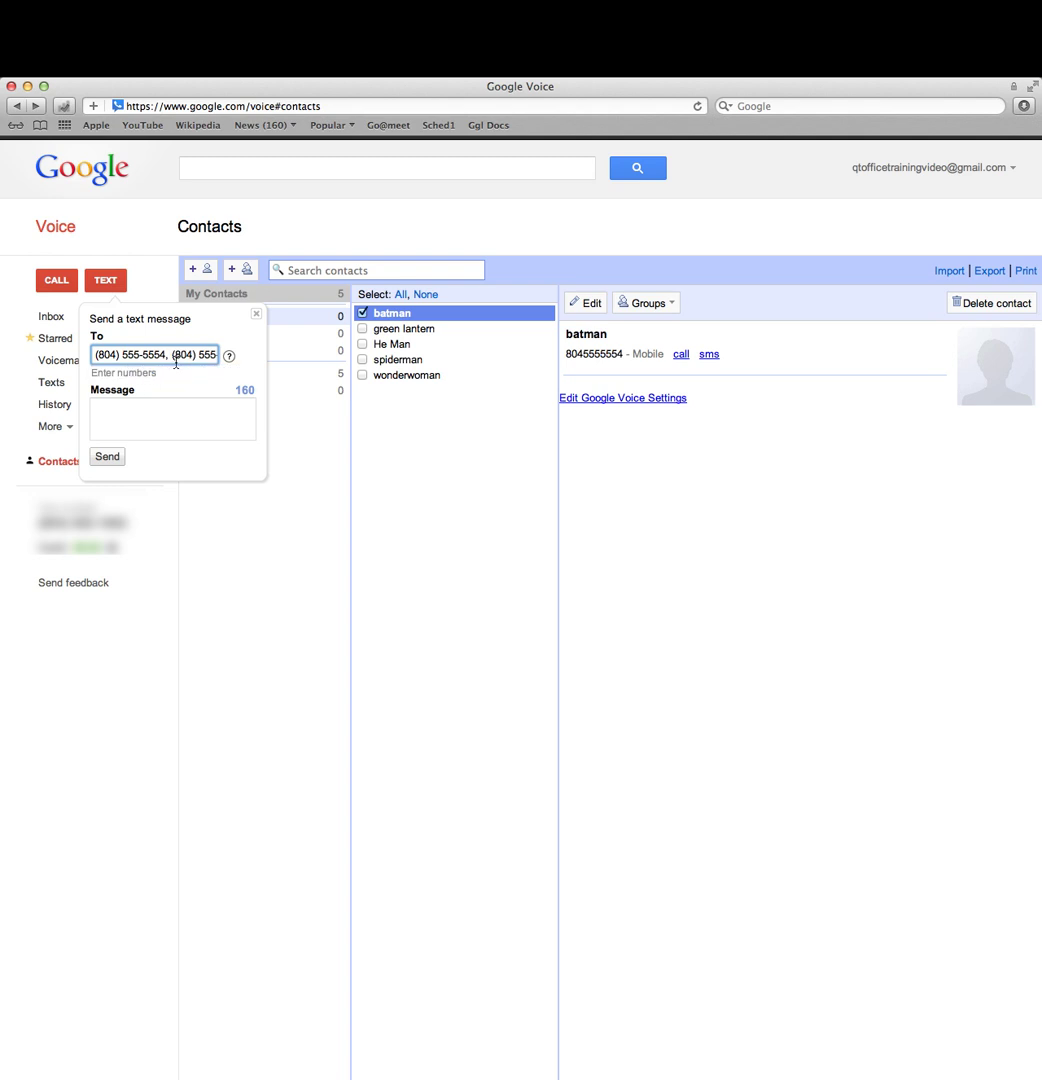
{"action": "type", "text": "wonder"}
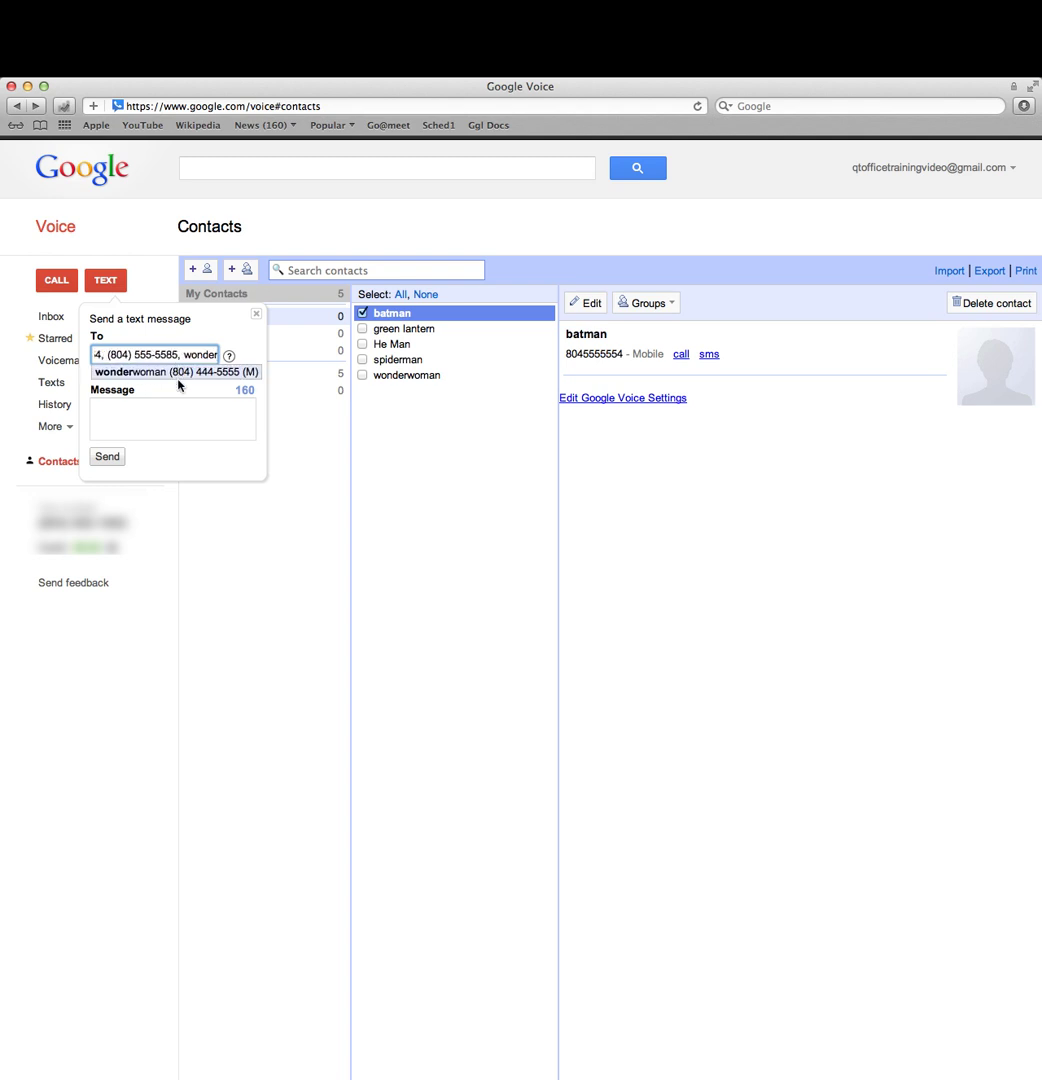
{"action": "left_click", "coordinate": [178, 378]}
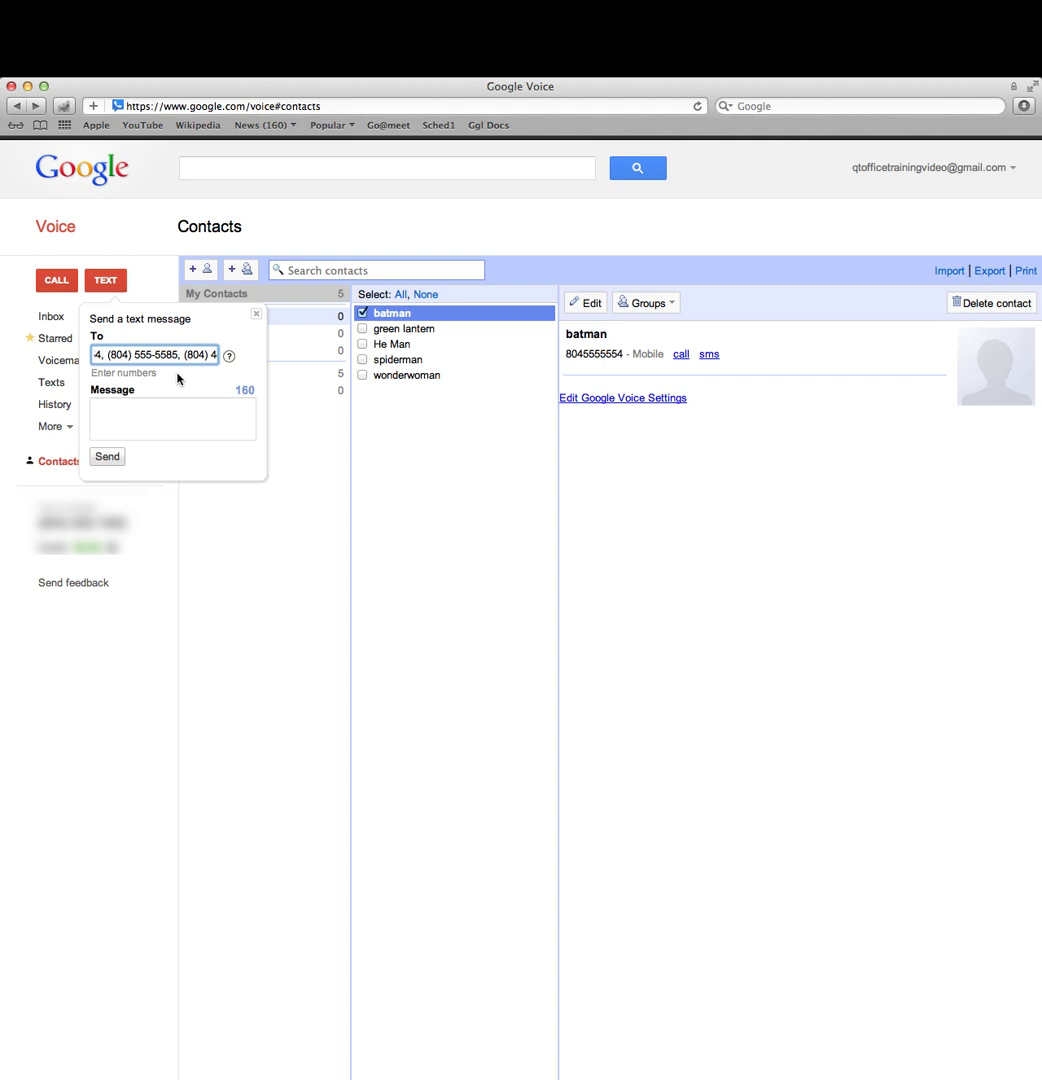
{"action": "type", "text": "he"}
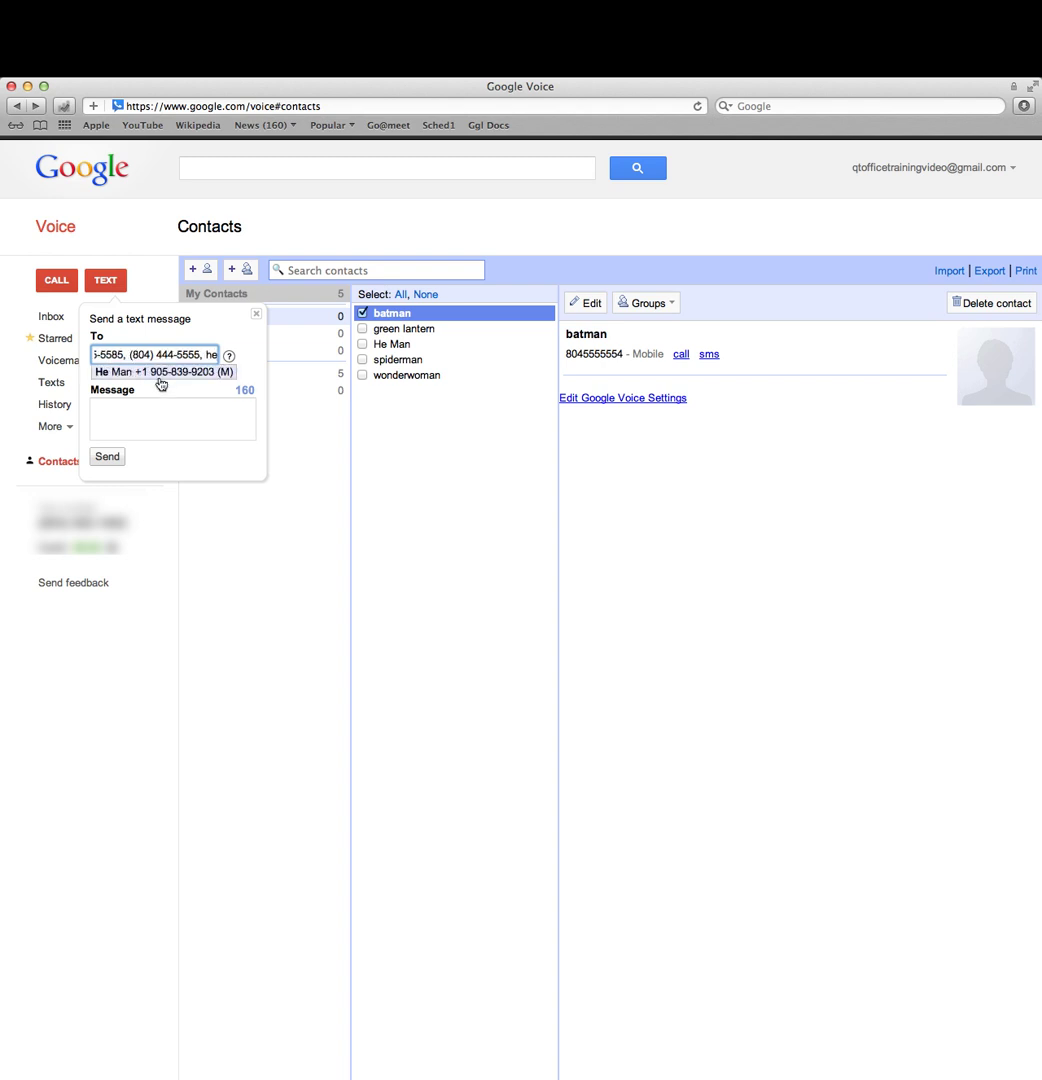
{"action": "left_click", "coordinate": [158, 376]}
{"action": "left_click", "coordinate": [224, 426]}
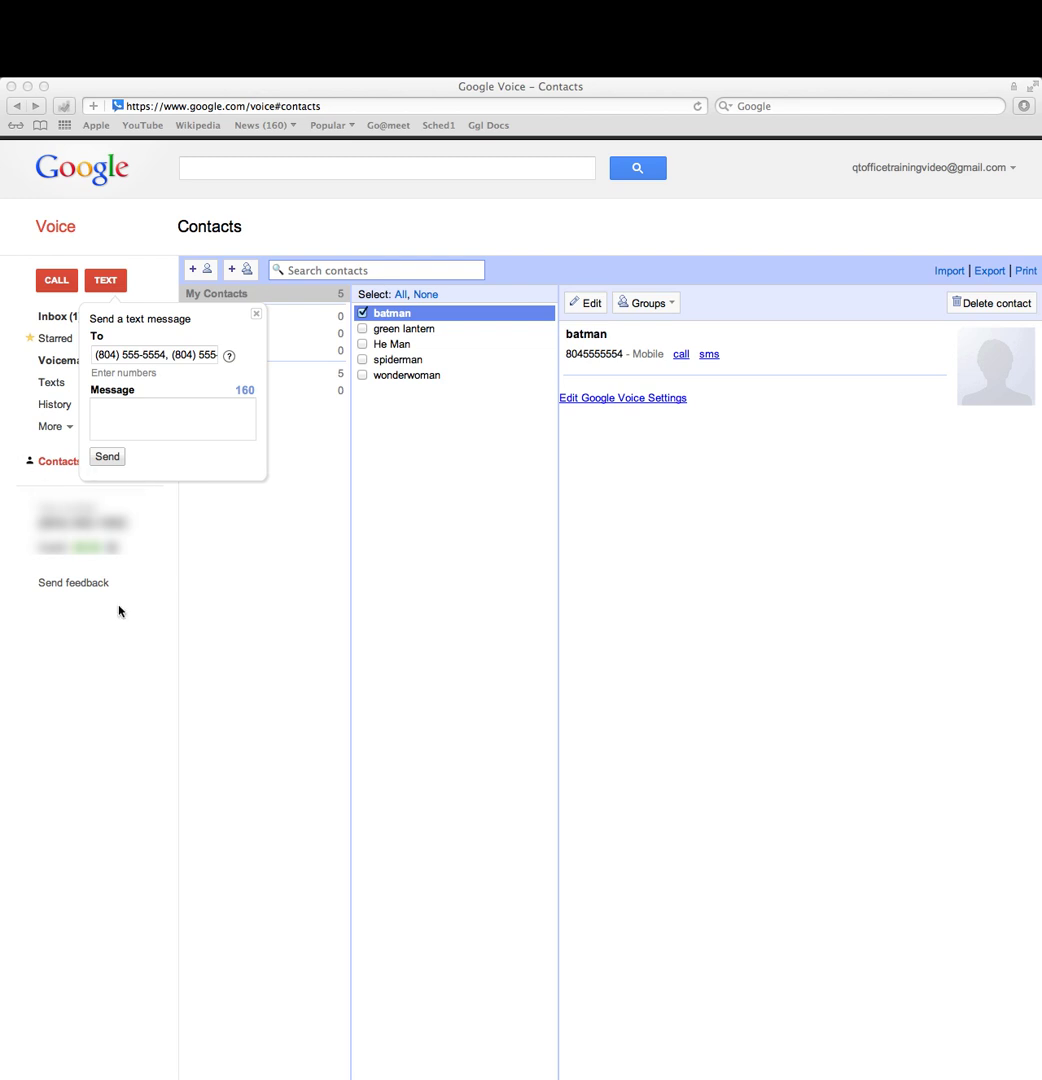
Step: Paste the message about keeping texts under 160 characters, review it, and close the window
{"action": "left_click", "coordinate": [138, 424]}
{"action": "key", "text": "super+v"}
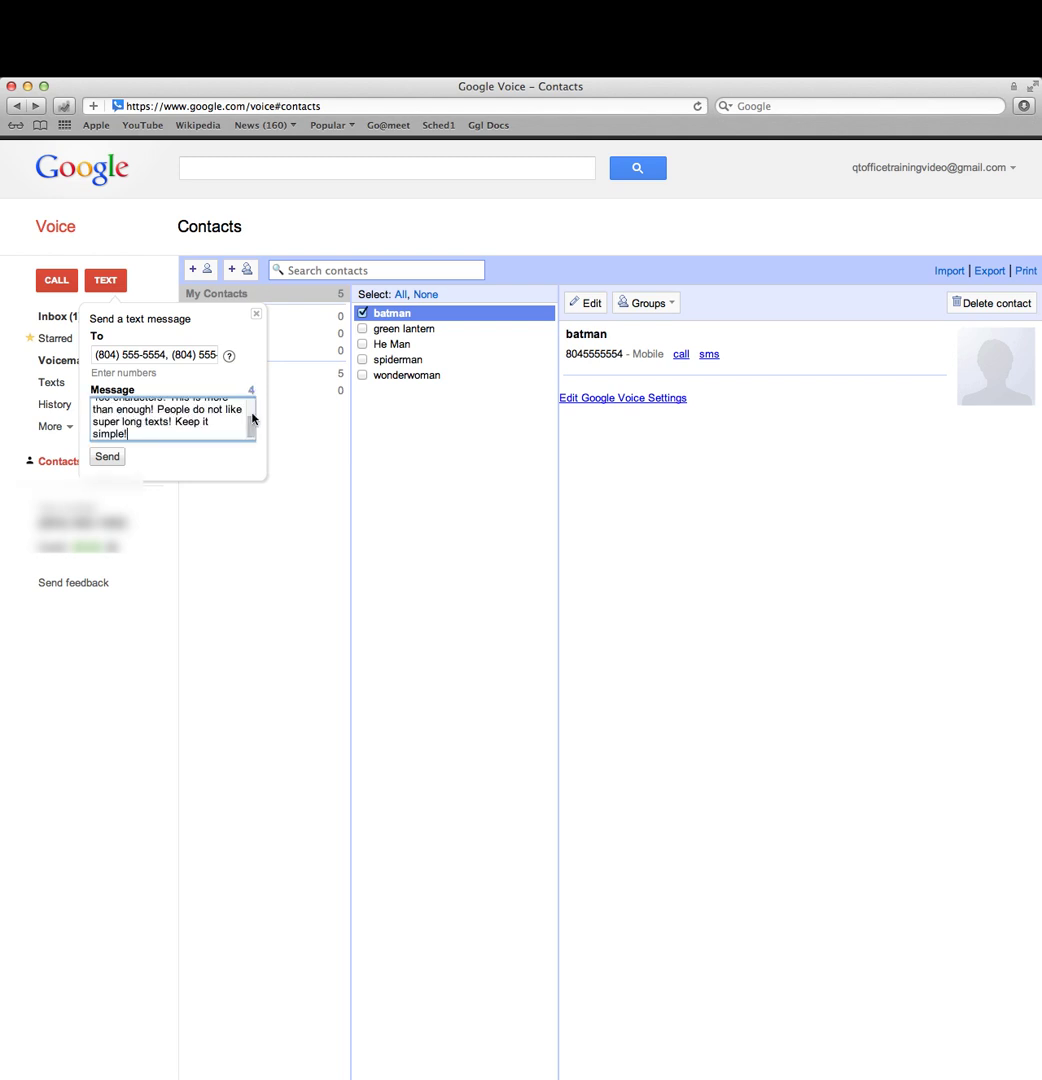
{"action": "scroll", "coordinate": [250, 430], "scroll_direction": "up", "scroll_amount": 1}
{"action": "scroll", "coordinate": [250, 432], "scroll_direction": "up", "scroll_amount": 2}
{"action": "scroll", "coordinate": [250, 432], "scroll_direction": "down", "scroll_amount": 2}
{"action": "scroll", "coordinate": [250, 432], "scroll_direction": "up", "scroll_amount": 2}
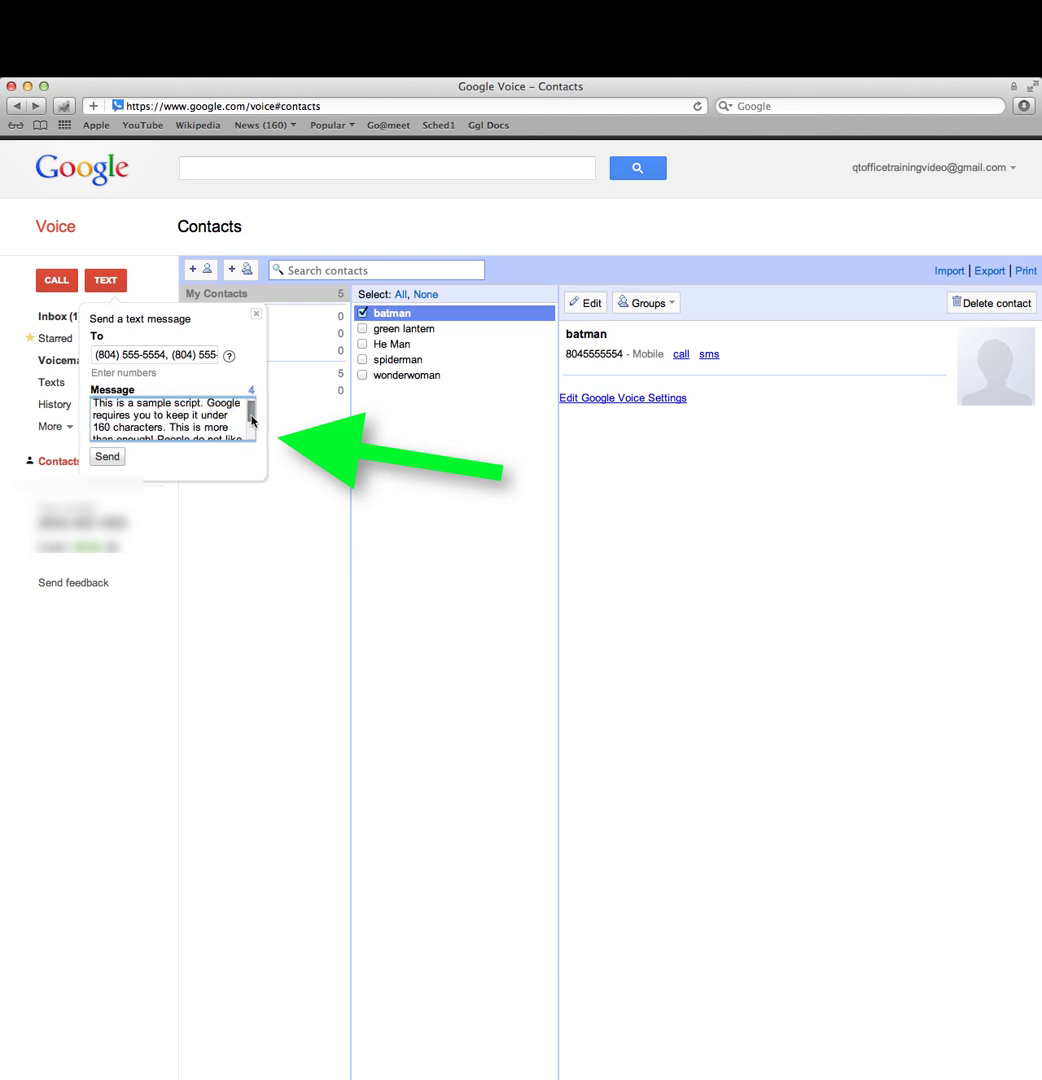
{"action": "scroll", "coordinate": [250, 433], "scroll_direction": "down", "scroll_amount": 2}
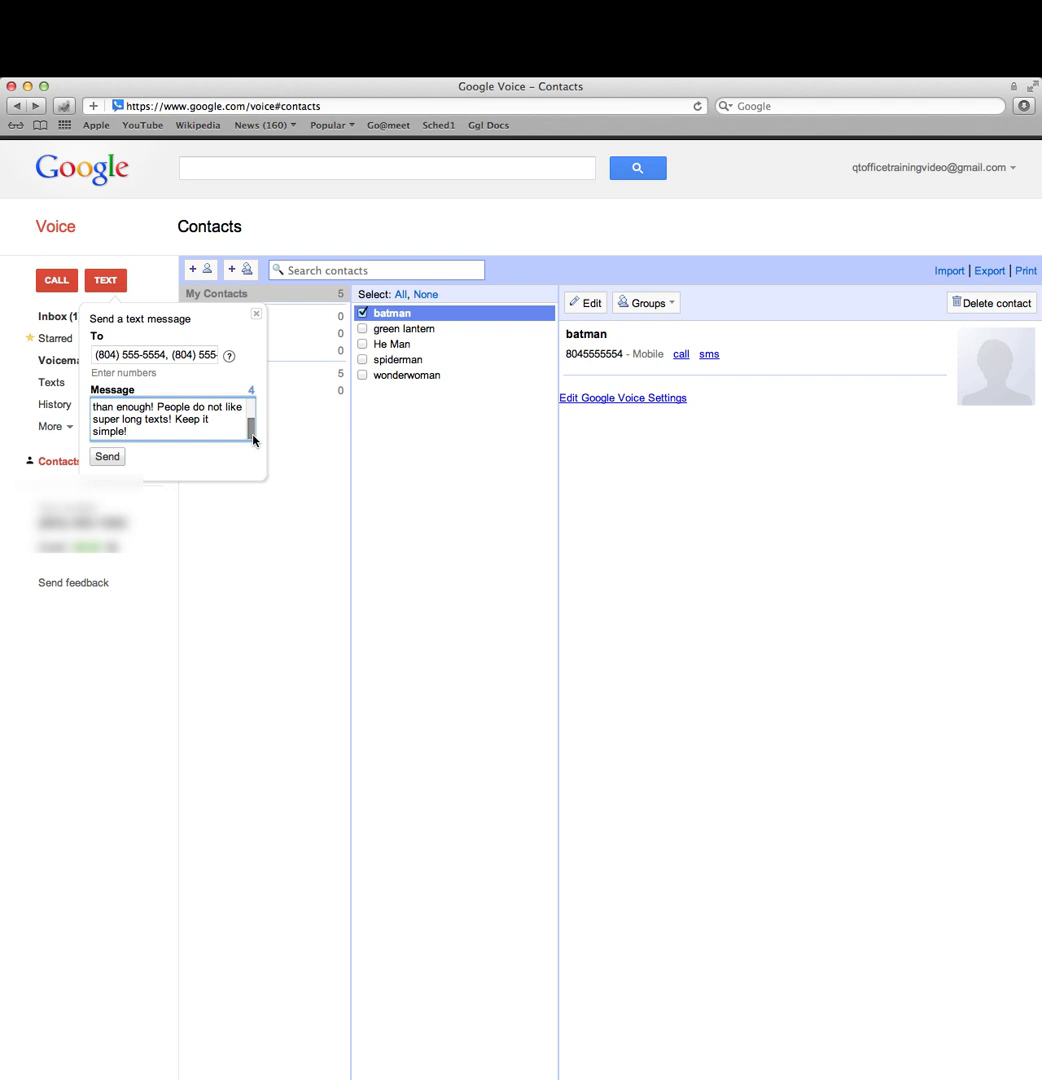
{"action": "left_click_drag", "start_coordinate": [253, 440], "coordinate": [253, 408]}
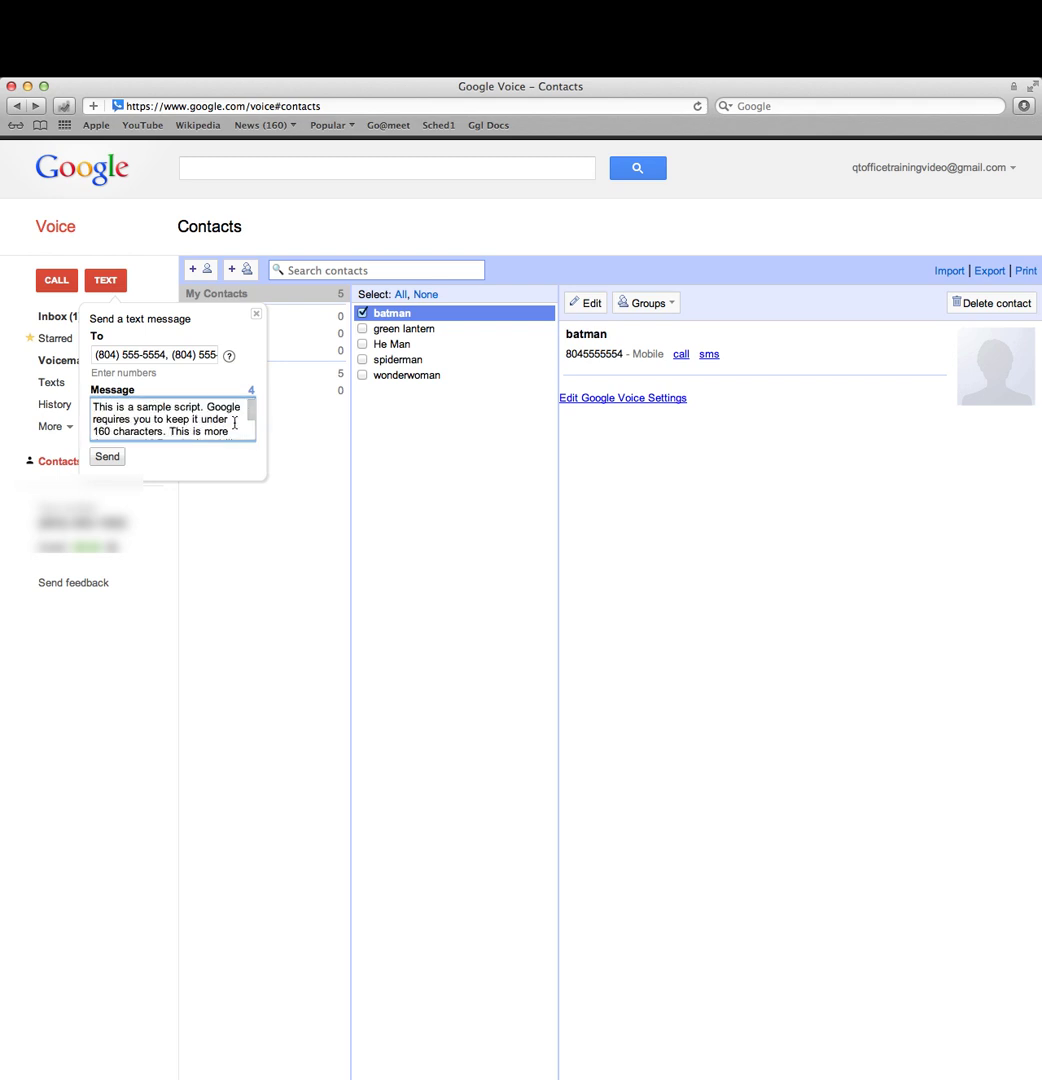
{"action": "left_click_drag", "start_coordinate": [251, 410], "coordinate": [251, 428]}
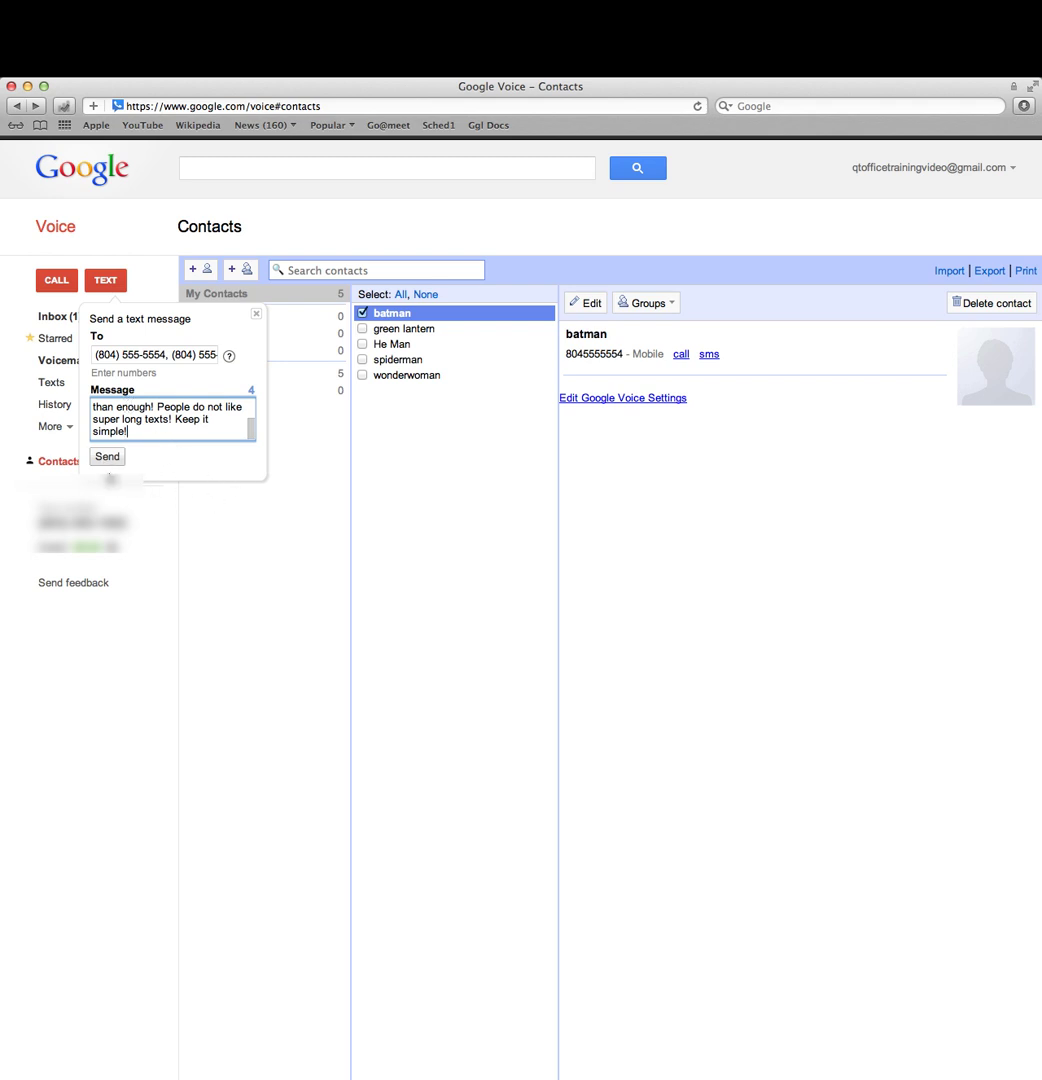
{"action": "left_click", "coordinate": [257, 318]}
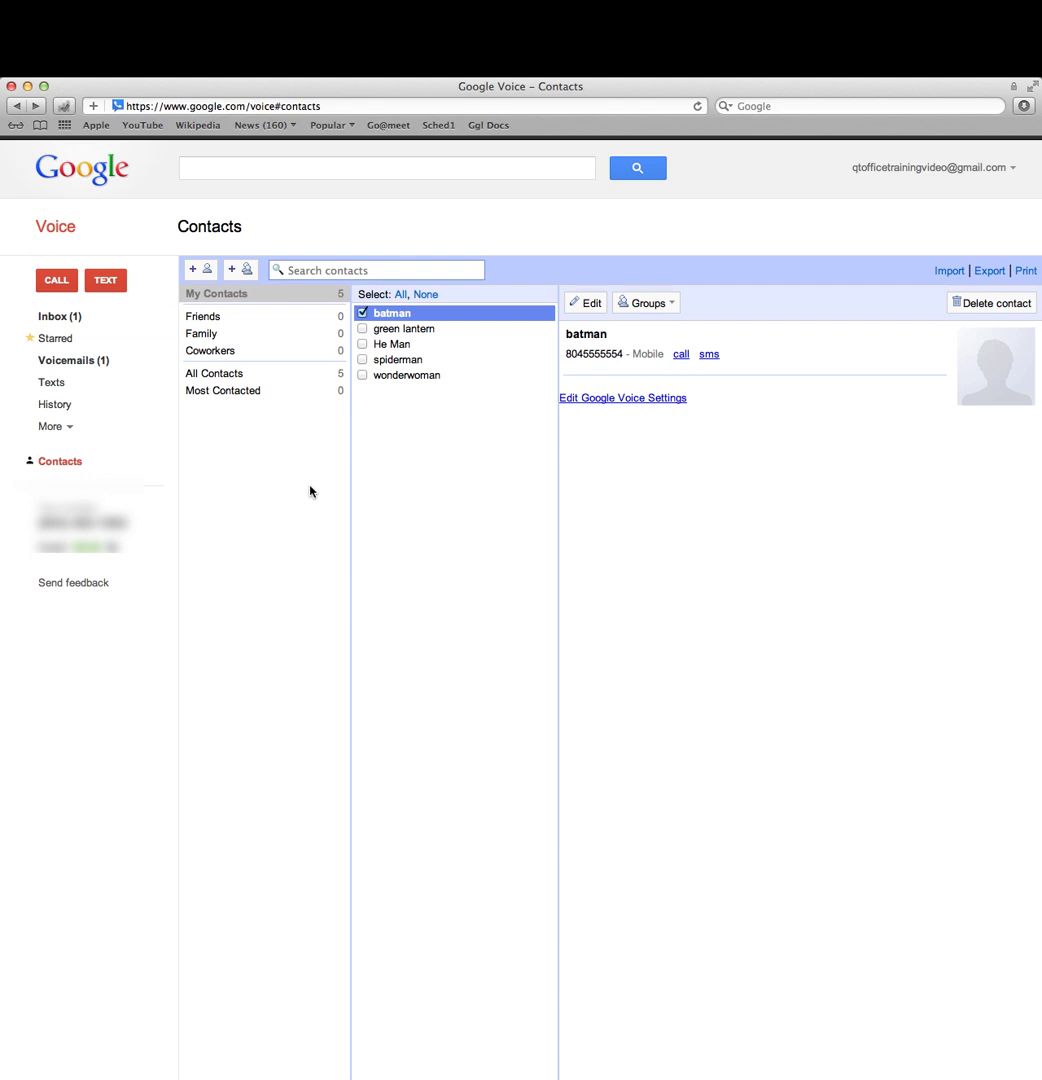